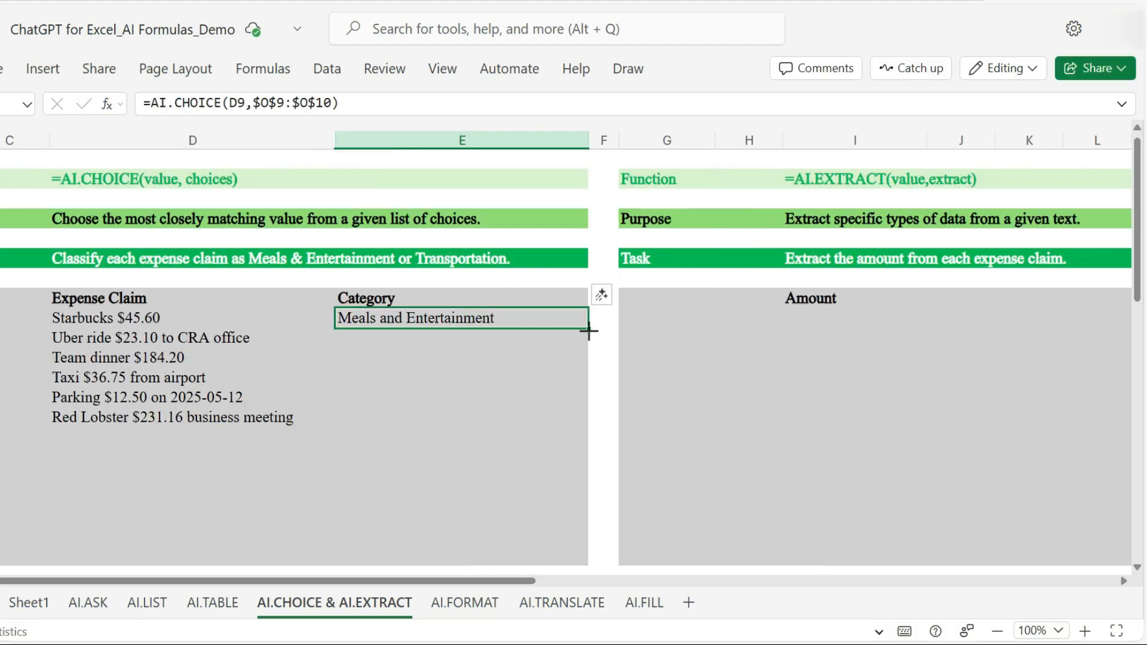
Step: Fill the AI.CHOICE category formula down beside all remaining expense claims
double_click(589, 328)
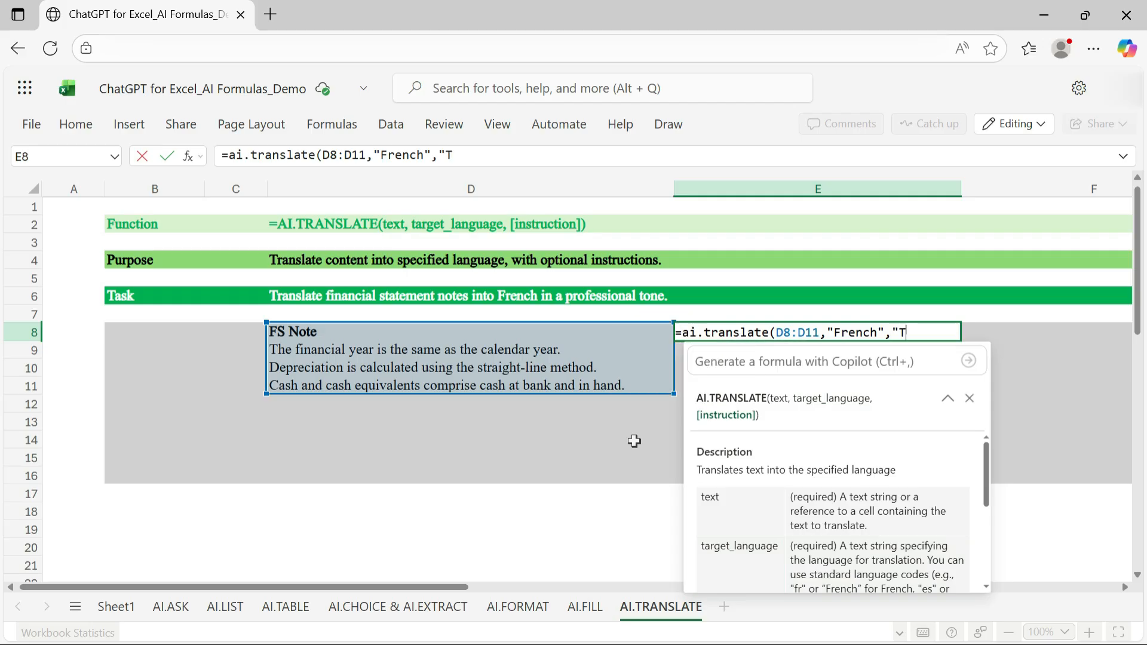
Step: Complete the French AI.TRANSLATE formula for D8:D11 with the instruction "Translate in professional tone for financial reporting"
type("ranslate in professional tone for financial reporting")
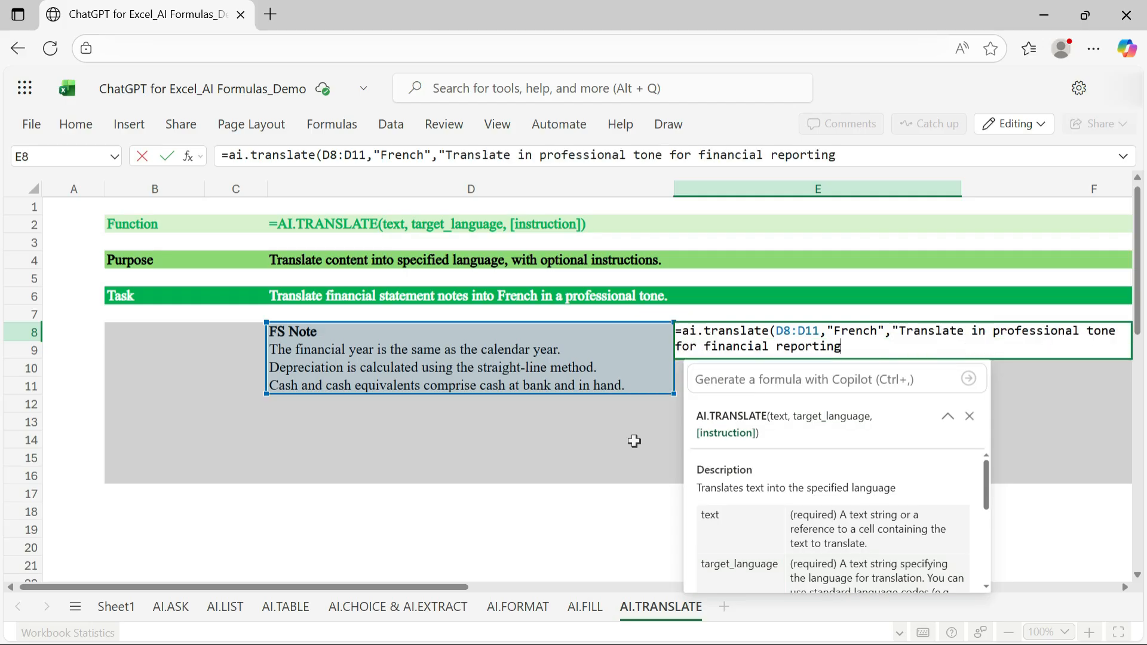
key("Return")
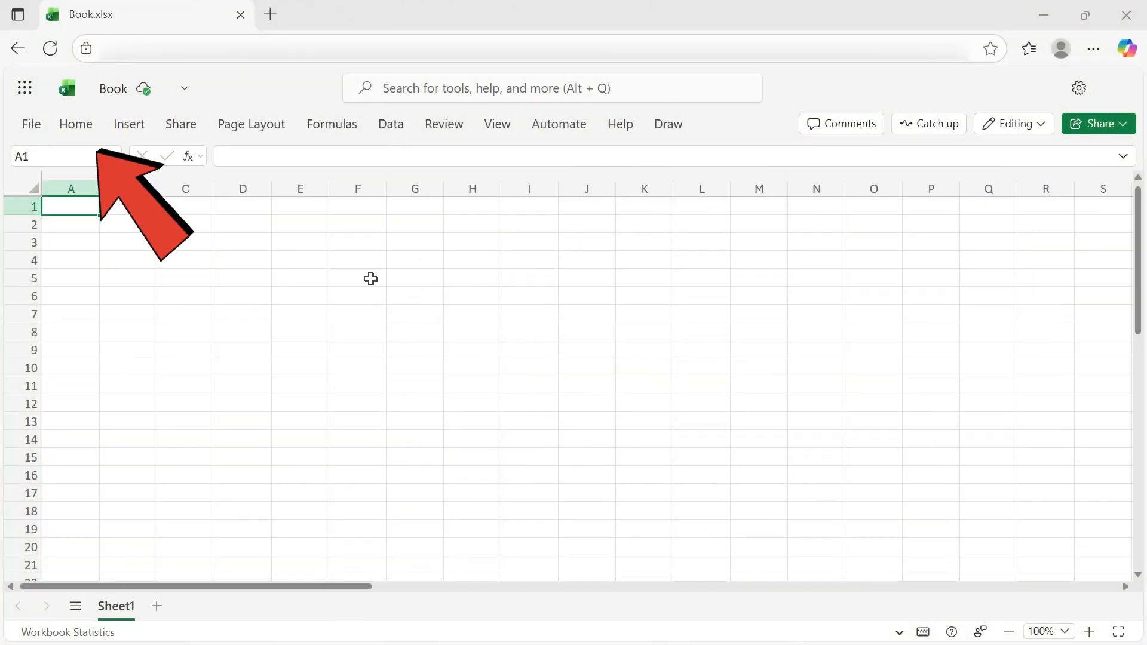
Step: Search the available add-ins for "ChatGPT for Excel" and add it to the workbook
left_click(76, 123)
left_click(873, 182)
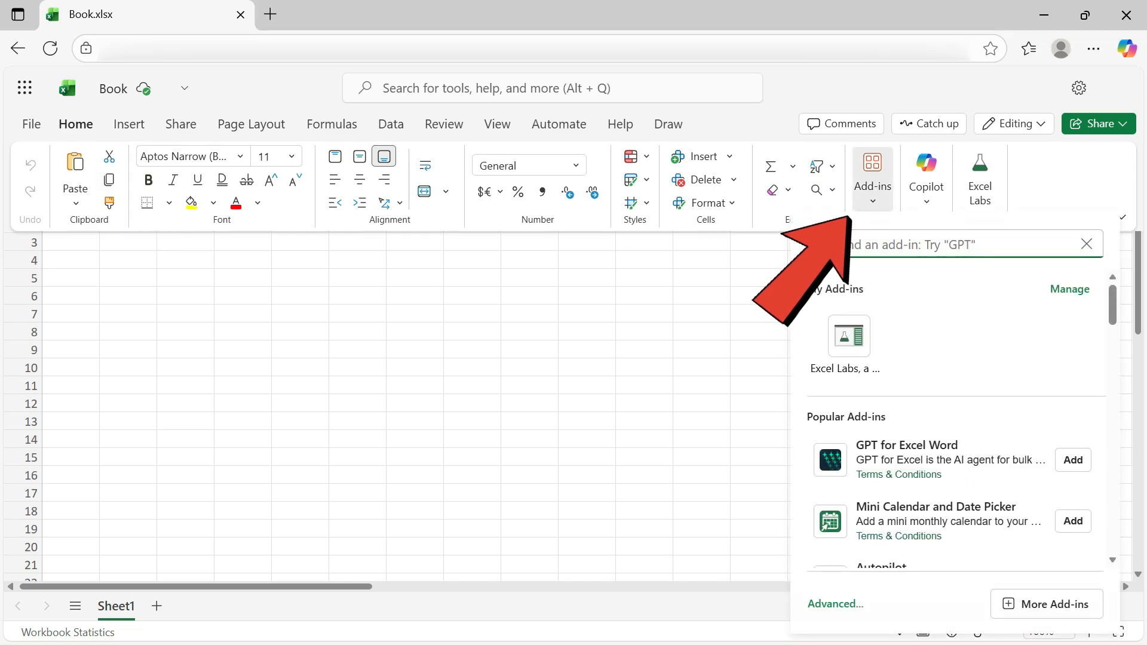
type("ChatGPT for Excel")
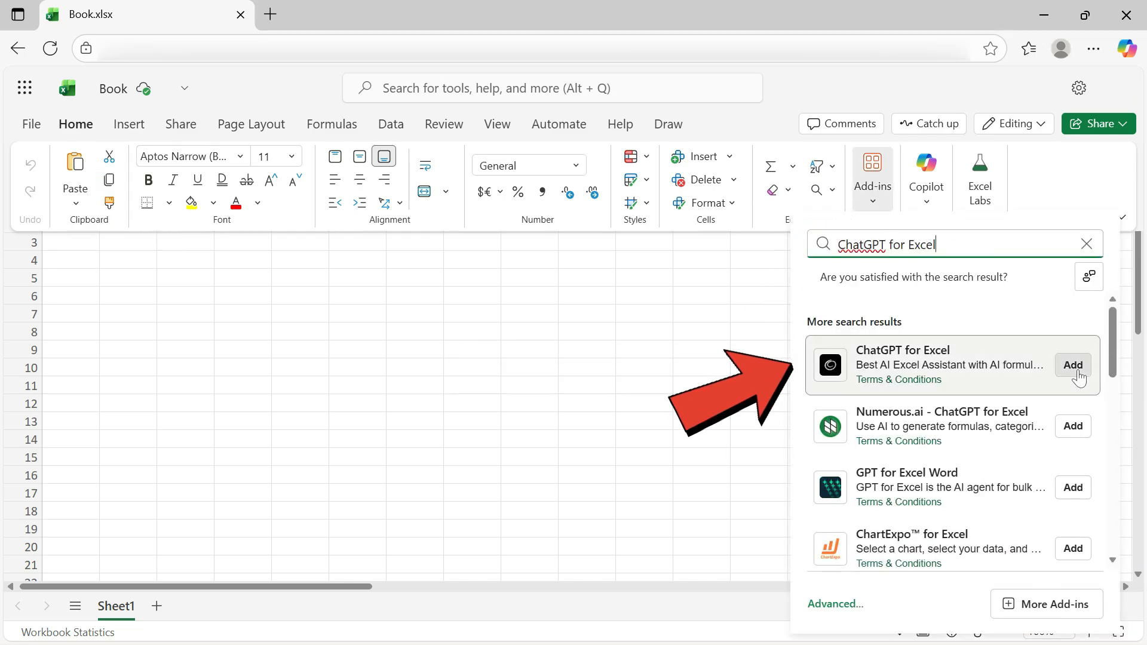
left_click(1074, 365)
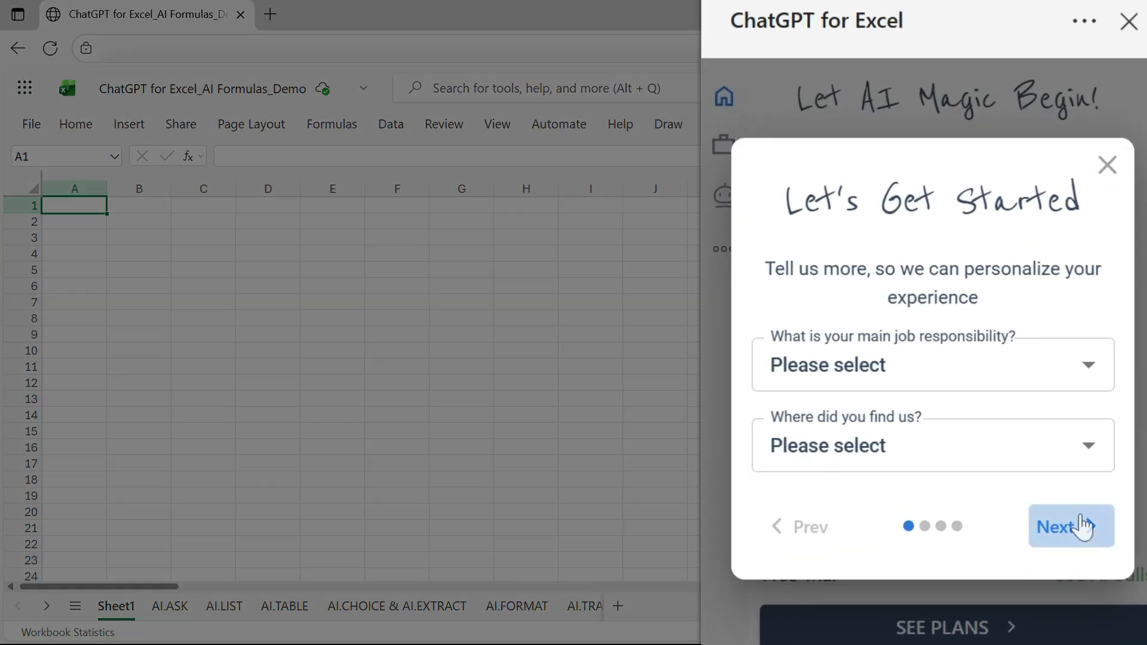
Step: Go through the ChatGPT for Excel getting-started introduction and finish it, leaving the personalization questions unanswered
left_click(1082, 532)
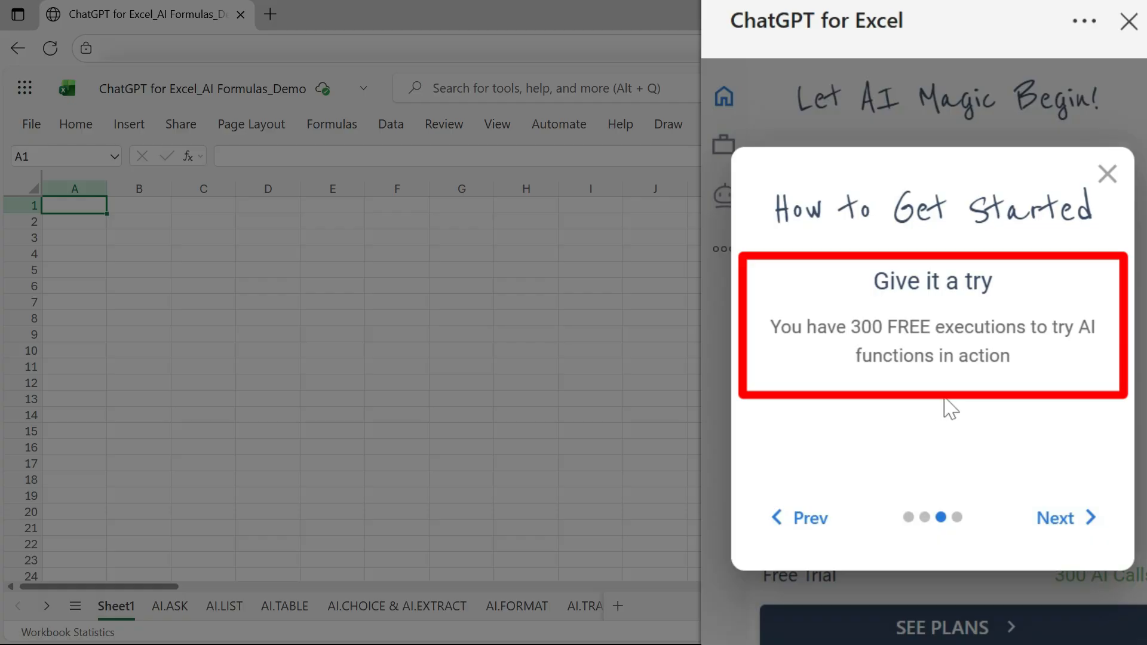
left_click(1073, 518)
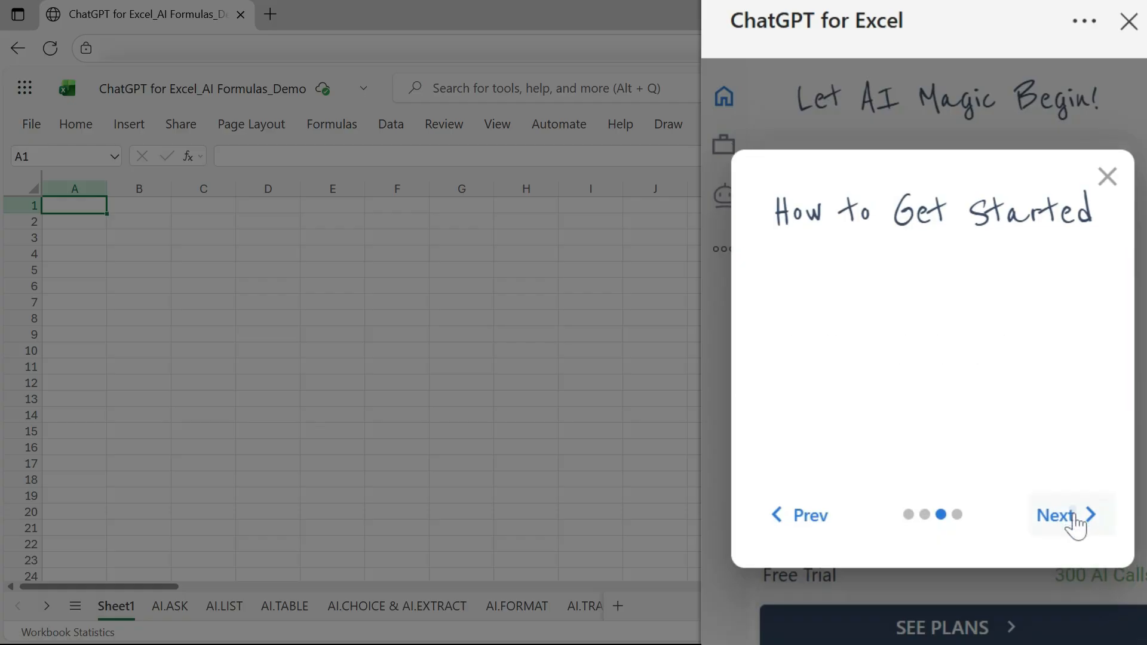
left_click(1084, 529)
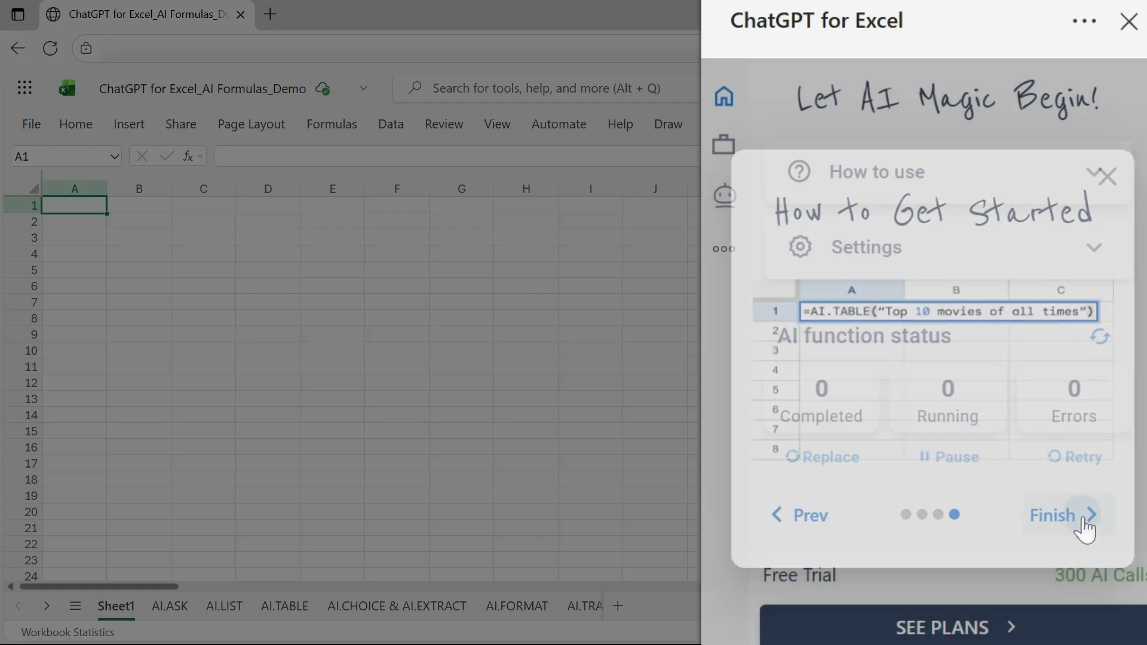
Step: Open the add-in's settings and look through the AI models on offer
left_click(1098, 269)
left_click(1059, 428)
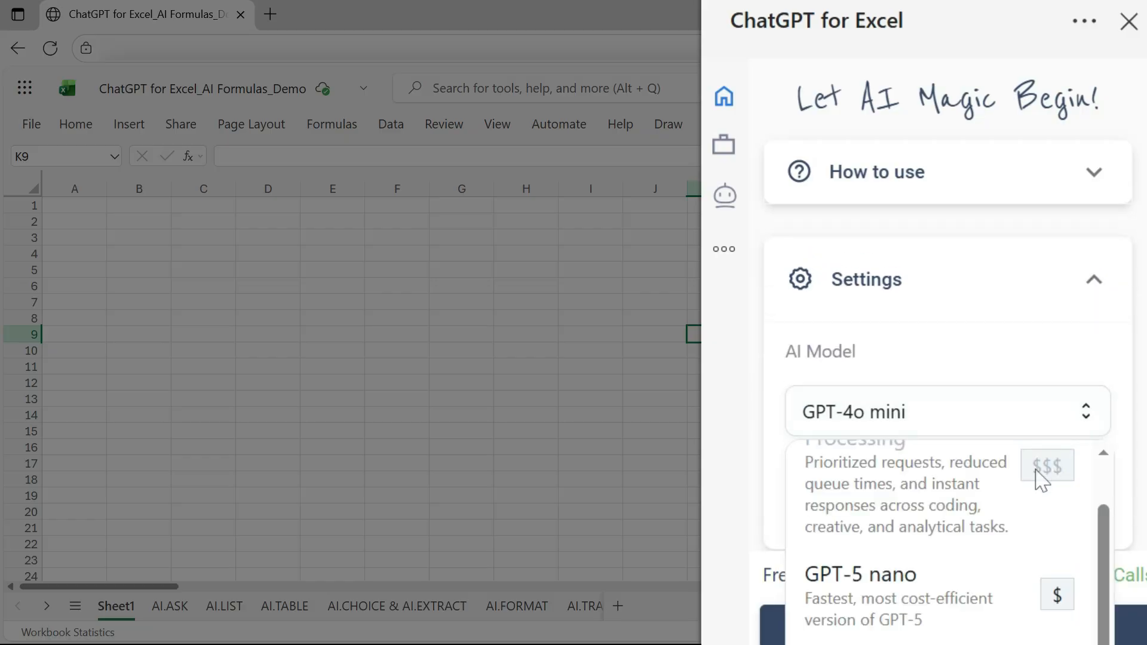
scroll(1031, 507, "down", 2)
left_click(1024, 532)
scroll(1104, 394, "down", 2)
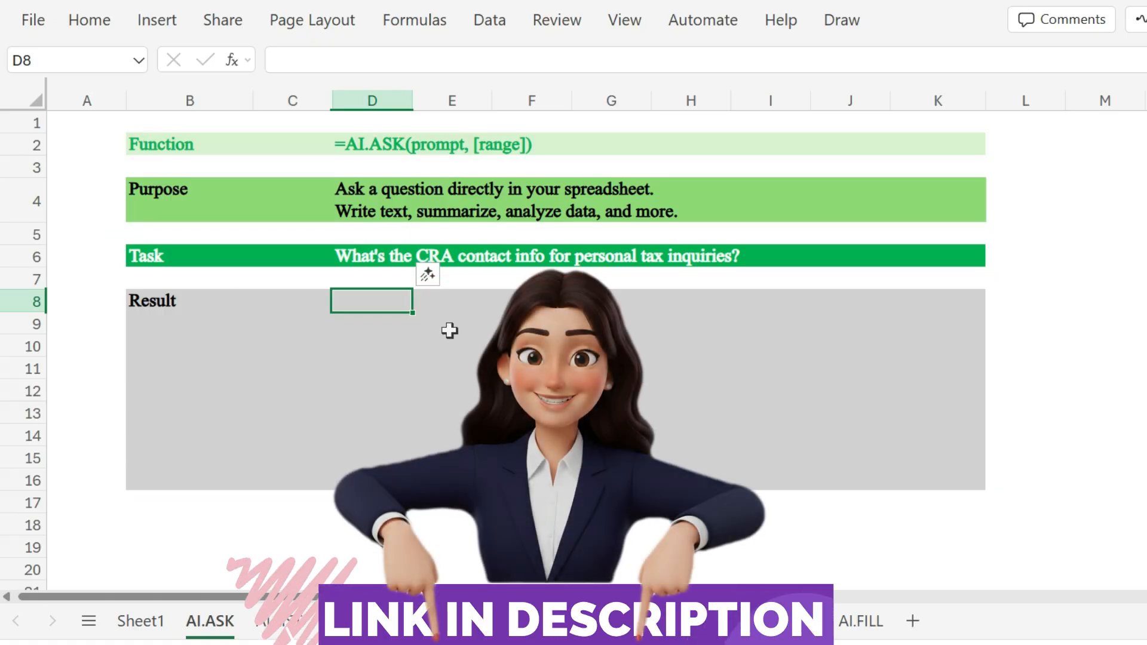
Step: Enter =AI.ASK(D6) in cell D8 of the AI.ASK sheet to answer the CRA contact question and read the result
left_click(393, 305)
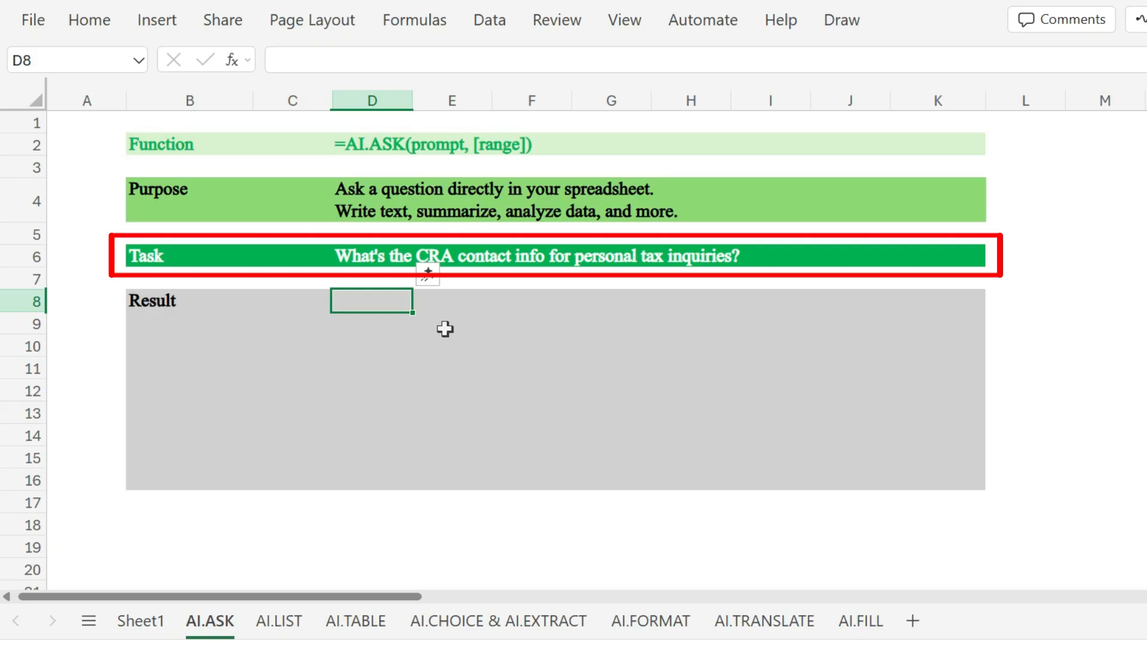
type("=")
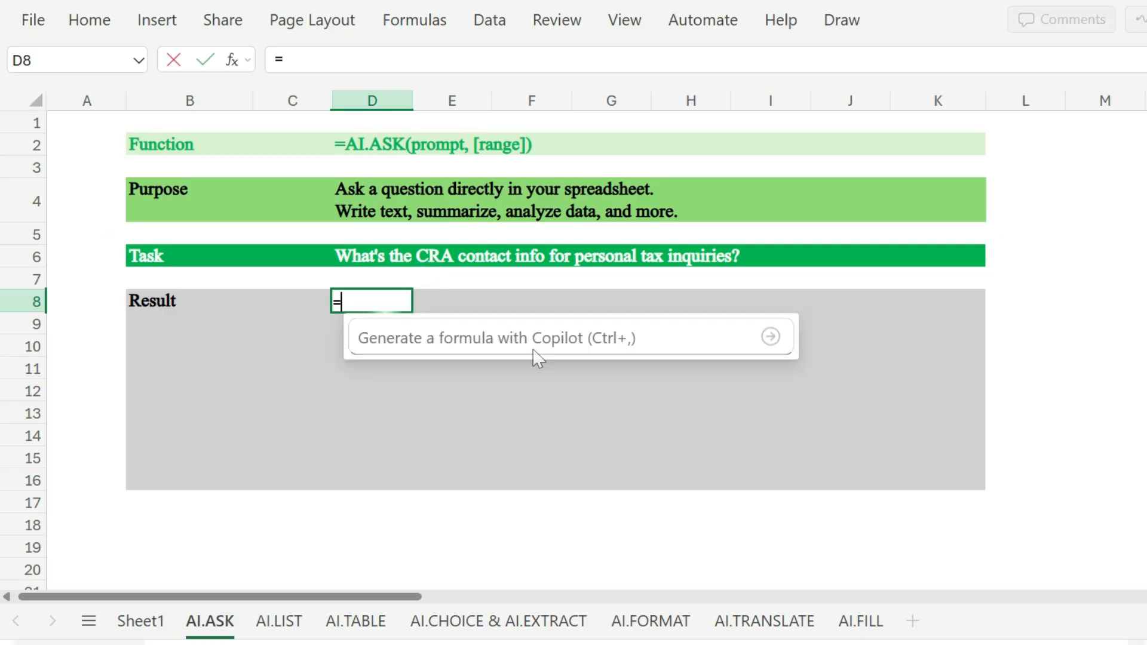
type("ai.ask(")
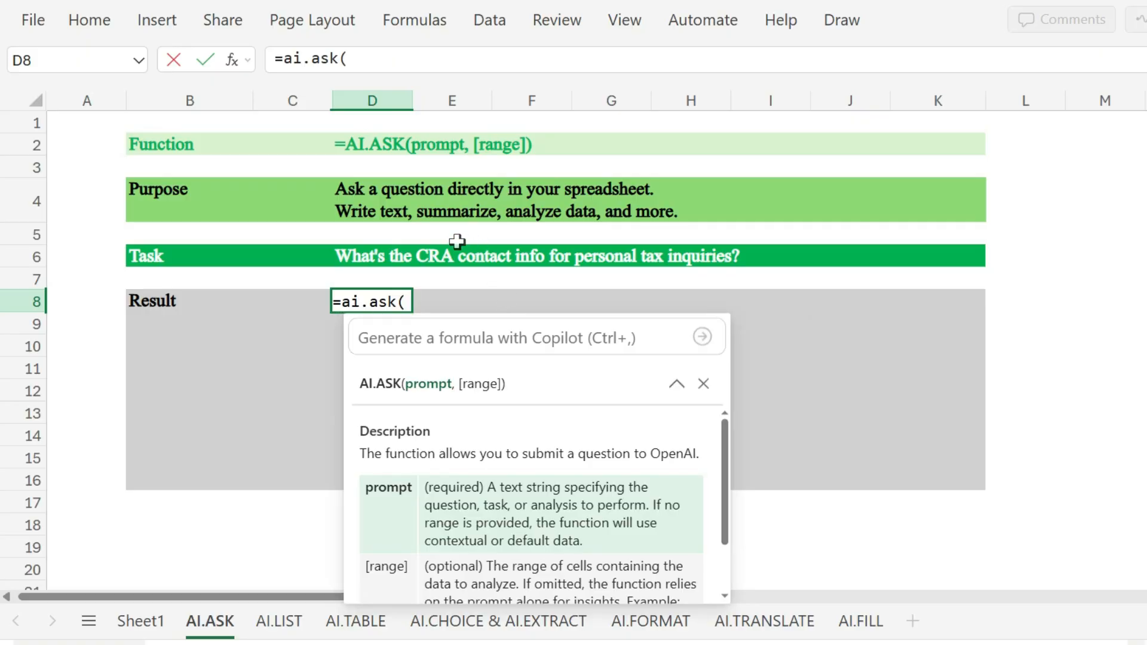
left_click(378, 253)
type(")")
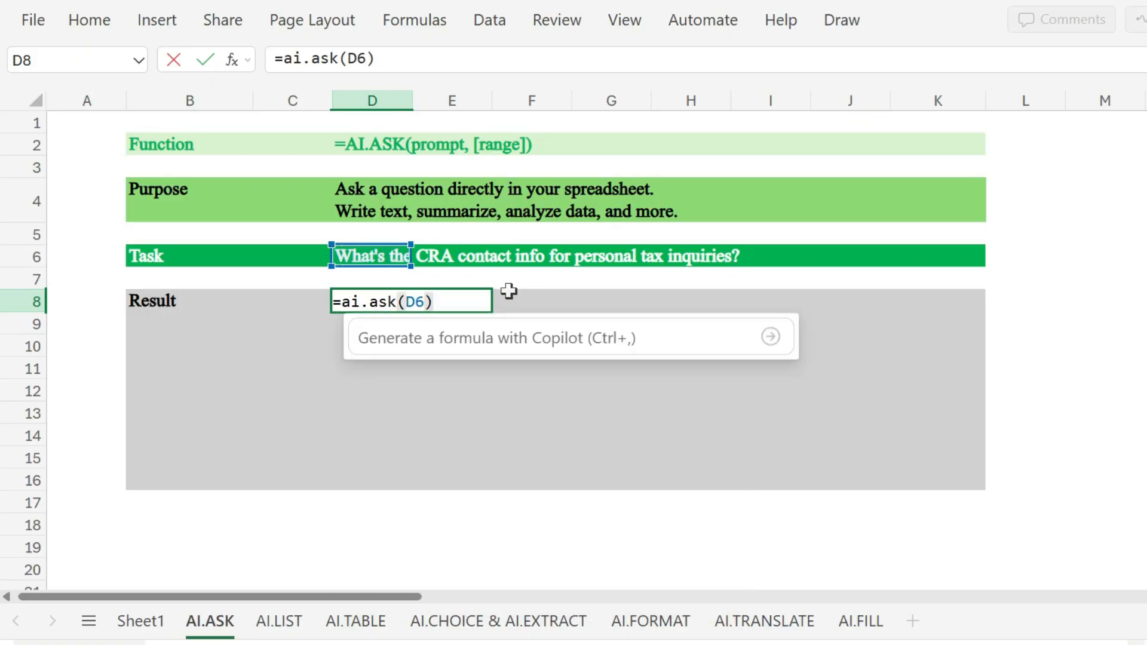
key("Return")
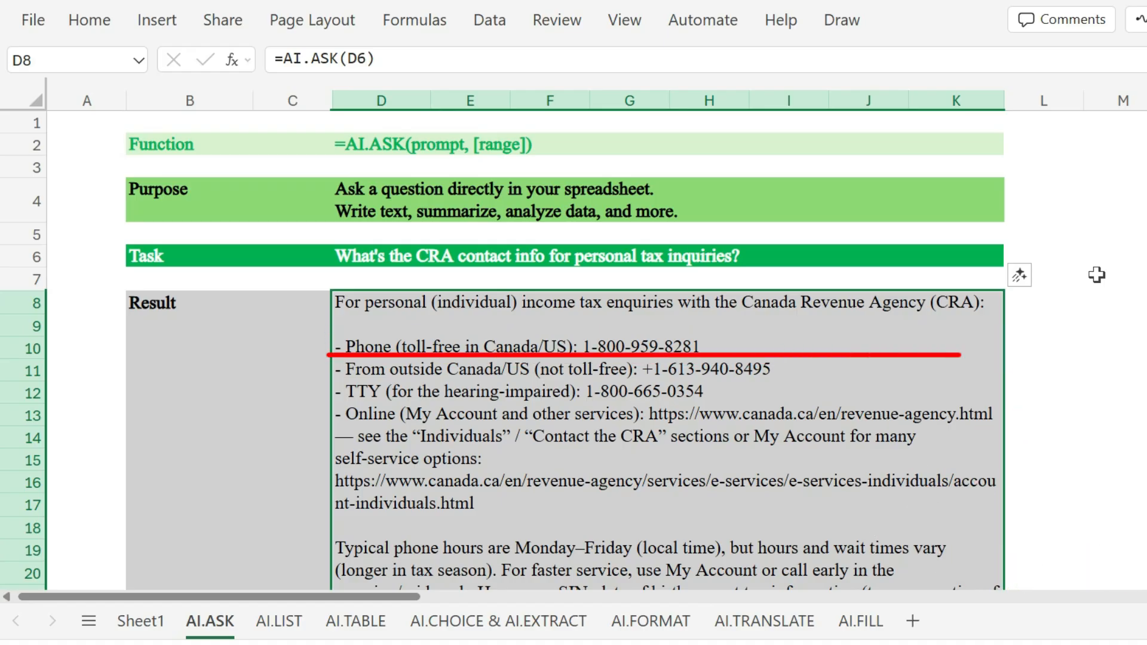
scroll(1096, 274, "down", 2)
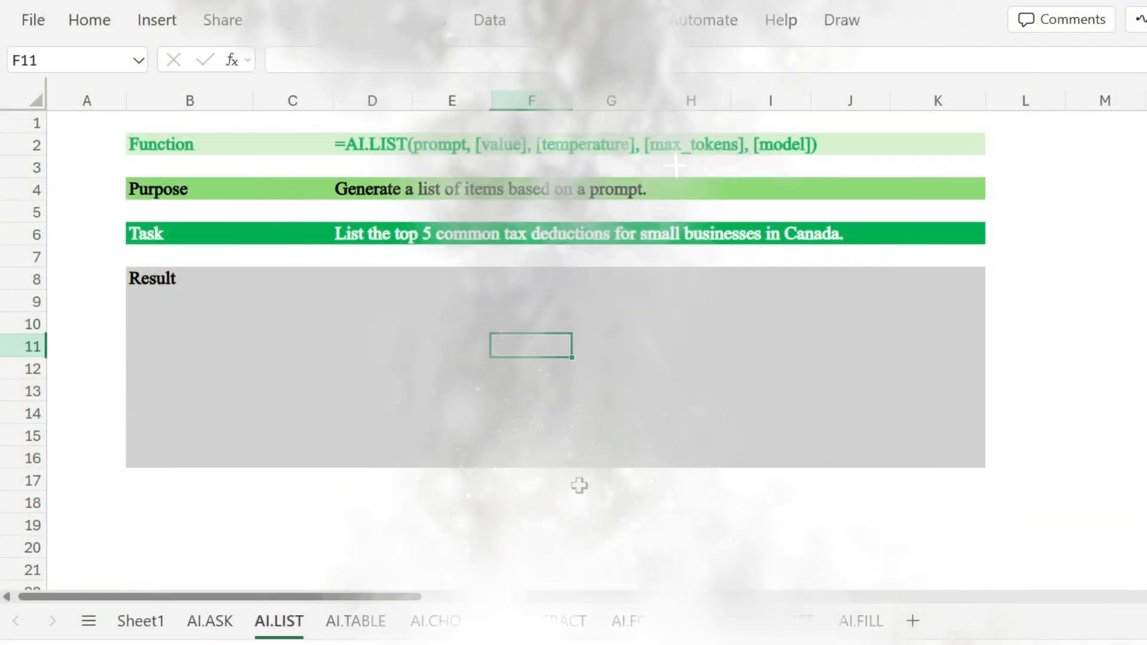
Step: Enter =AI.LIST(D6) in cell D8 of the AI.LIST sheet to list the top 5 small business tax deductions
left_click(354, 283)
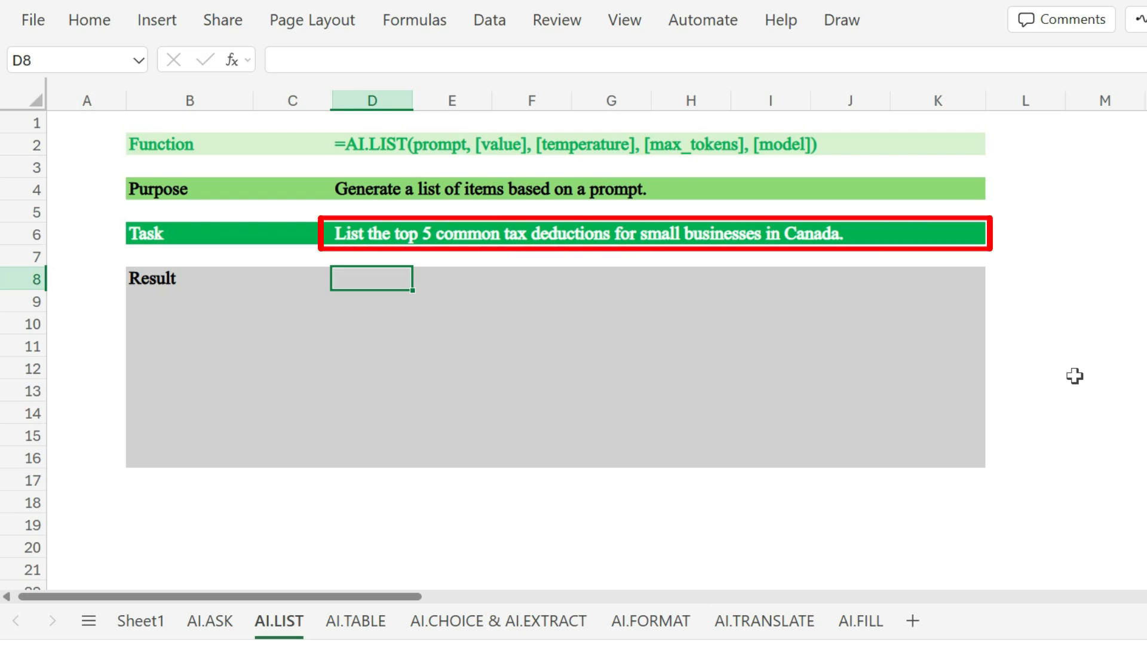
type("=ai")
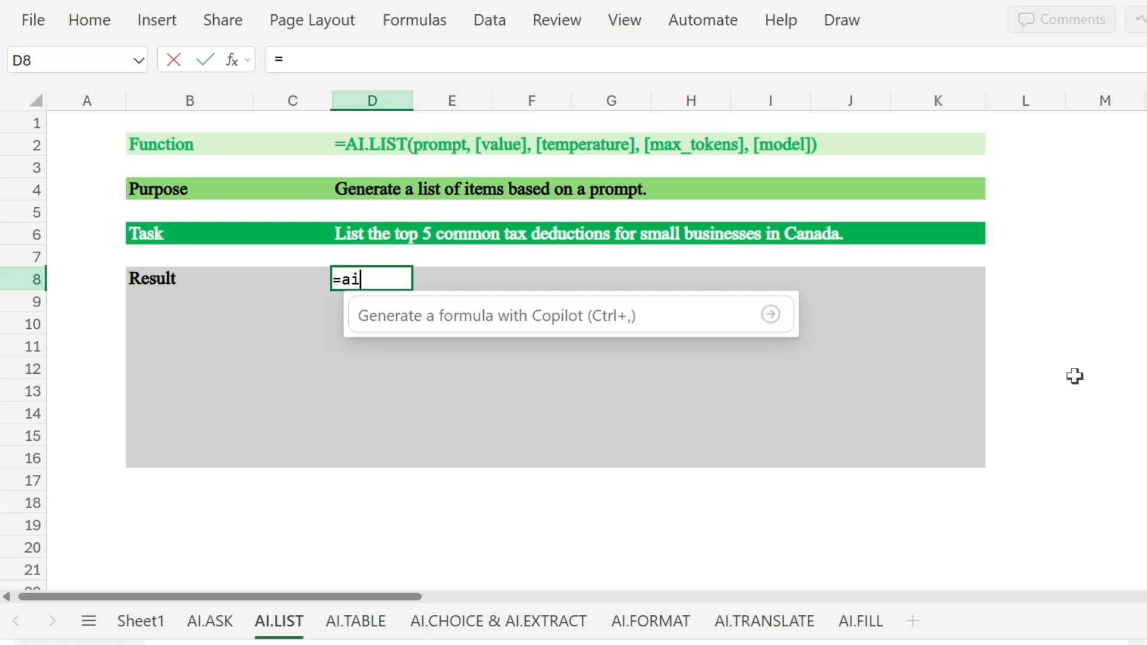
key("Down")
key("Down")
key("Down")
key("Down")
key("Down")
key("Down")
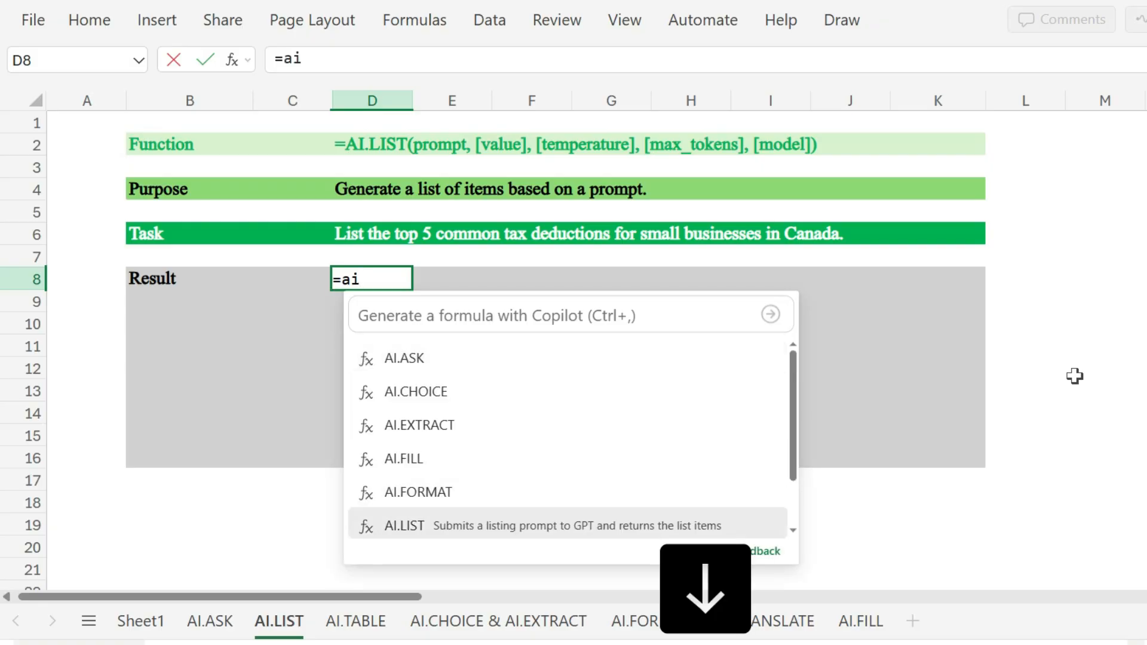
key("Up")
key("Tab")
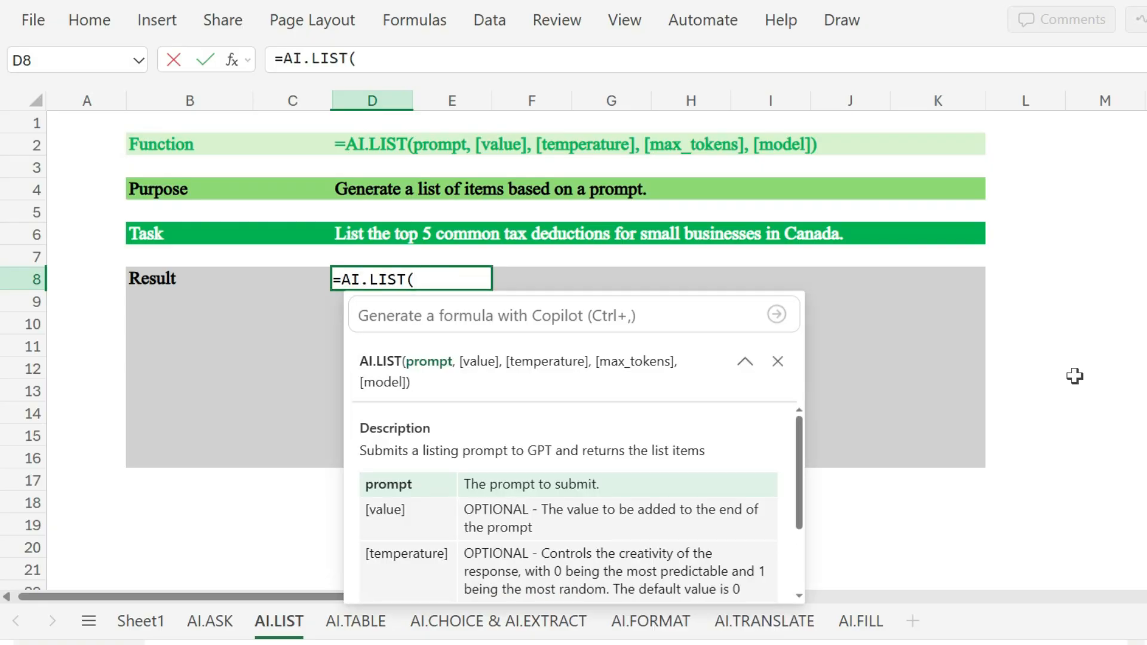
type("D6)")
left_click(1074, 375)
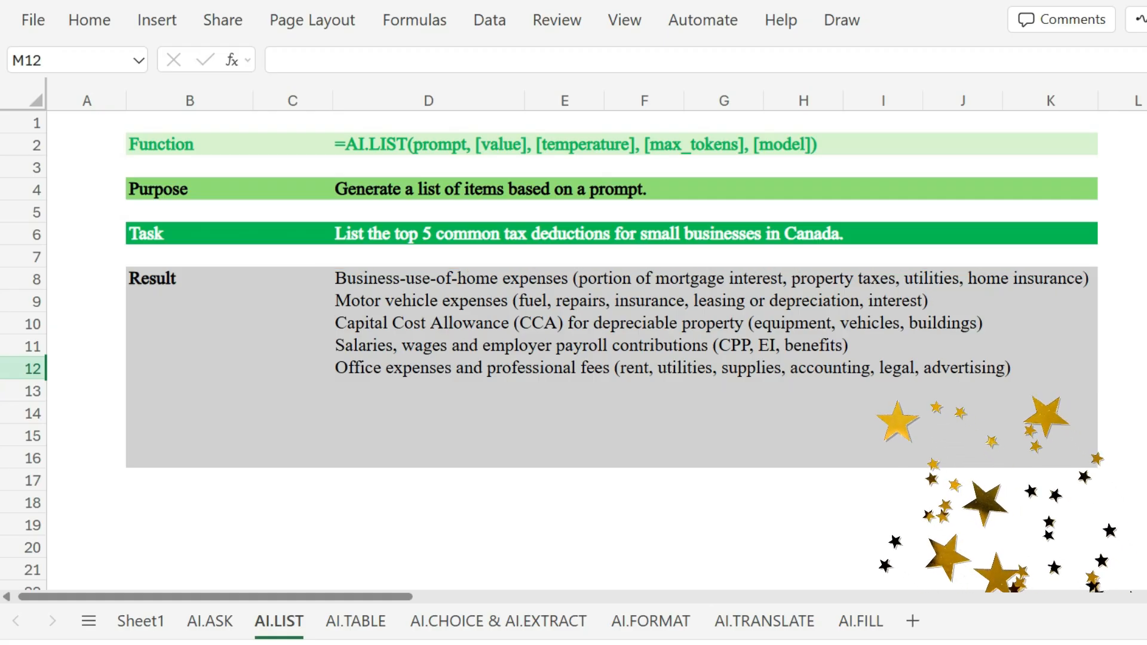
Step: Change the country in the D6 task prompt to U.S. so the tax deduction list regenerates
double_click(379, 238)
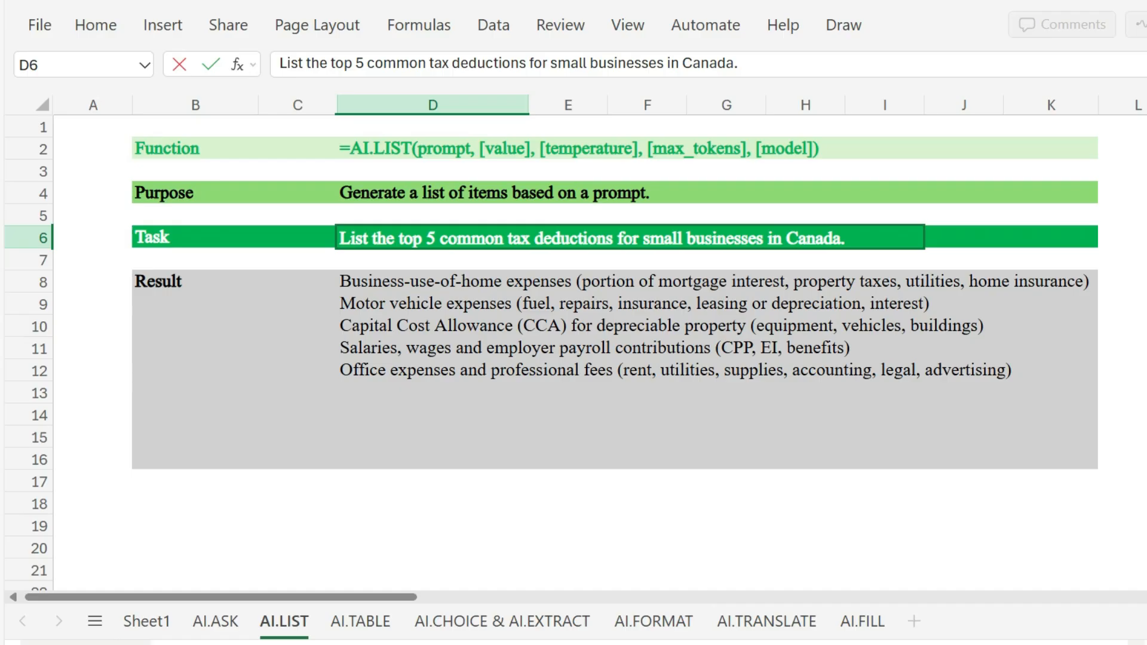
key("BackSpace")
key("BackSpace")
key("BackSpace")
key("BackSpace")
key("BackSpace")
key("BackSpace")
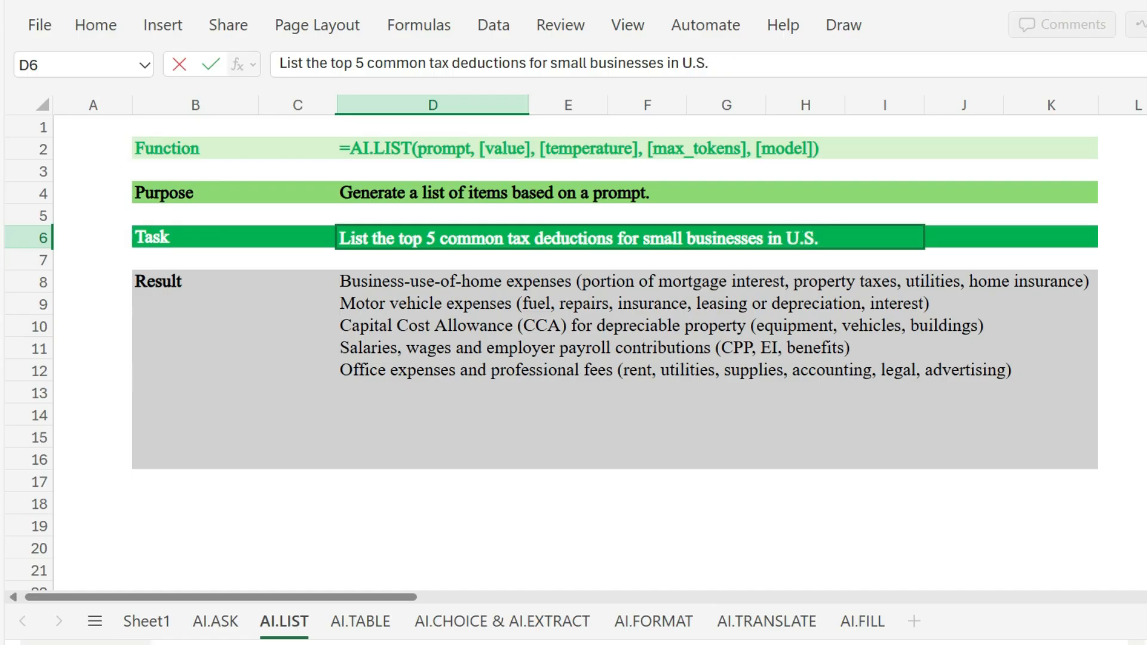
type("U.S.")
left_click(836, 413)
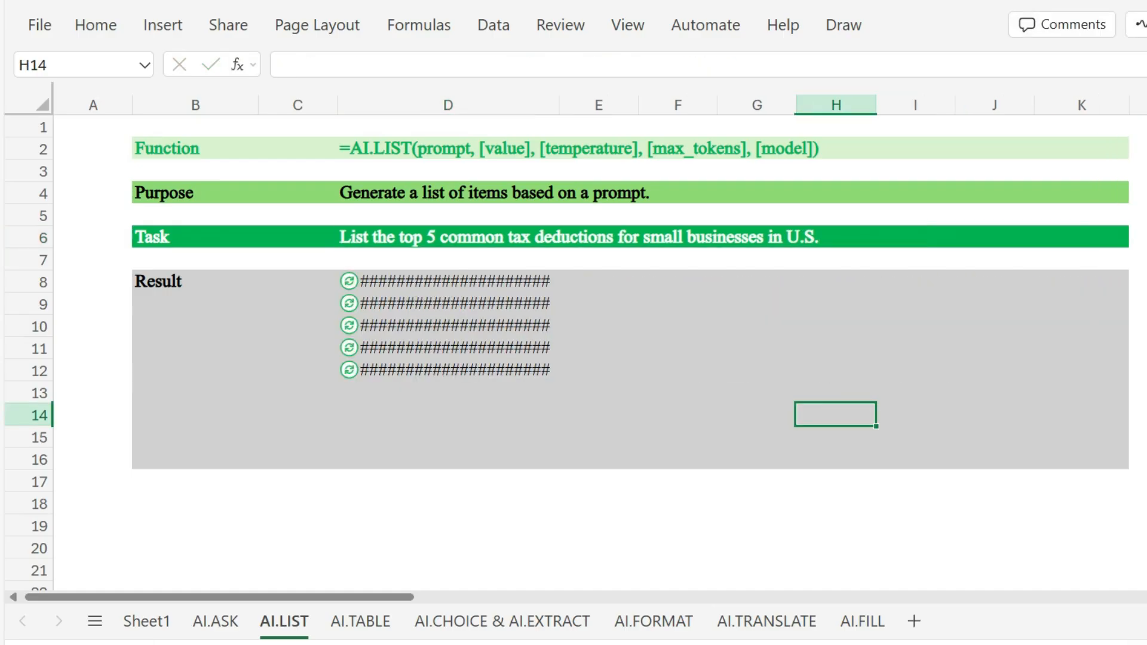
left_click(448, 281)
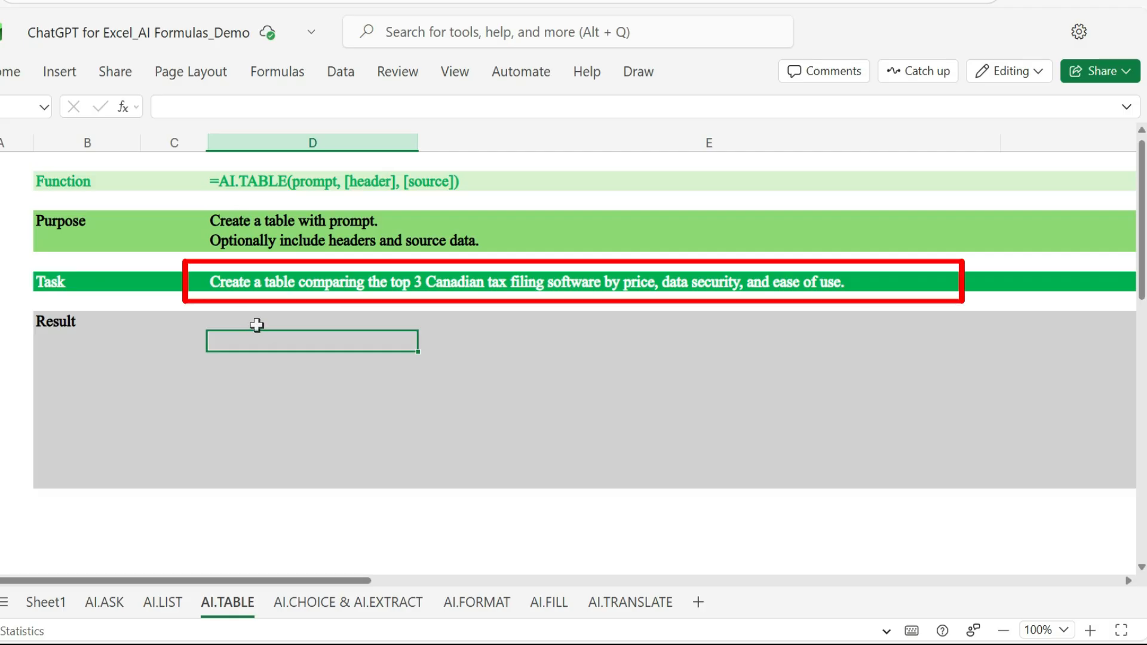
Step: Enter =AI.TABLE(D6) in the AI.TABLE sheet's first result cell to create the Canadian tax filing software comparison
left_click(257, 324)
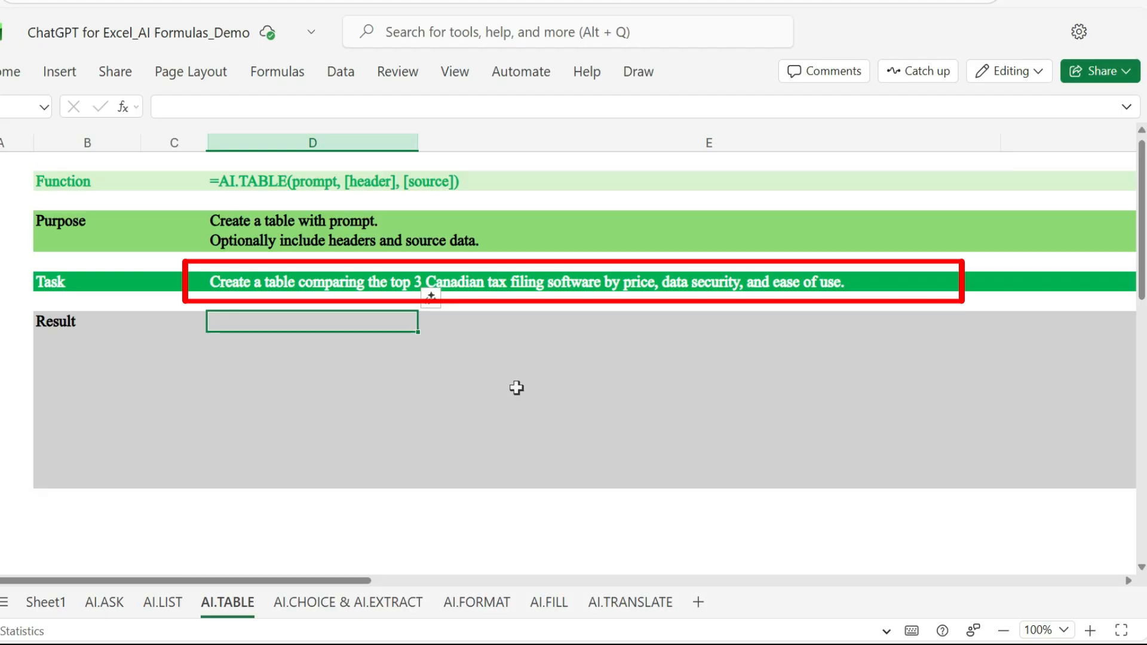
type("=ai.table(")
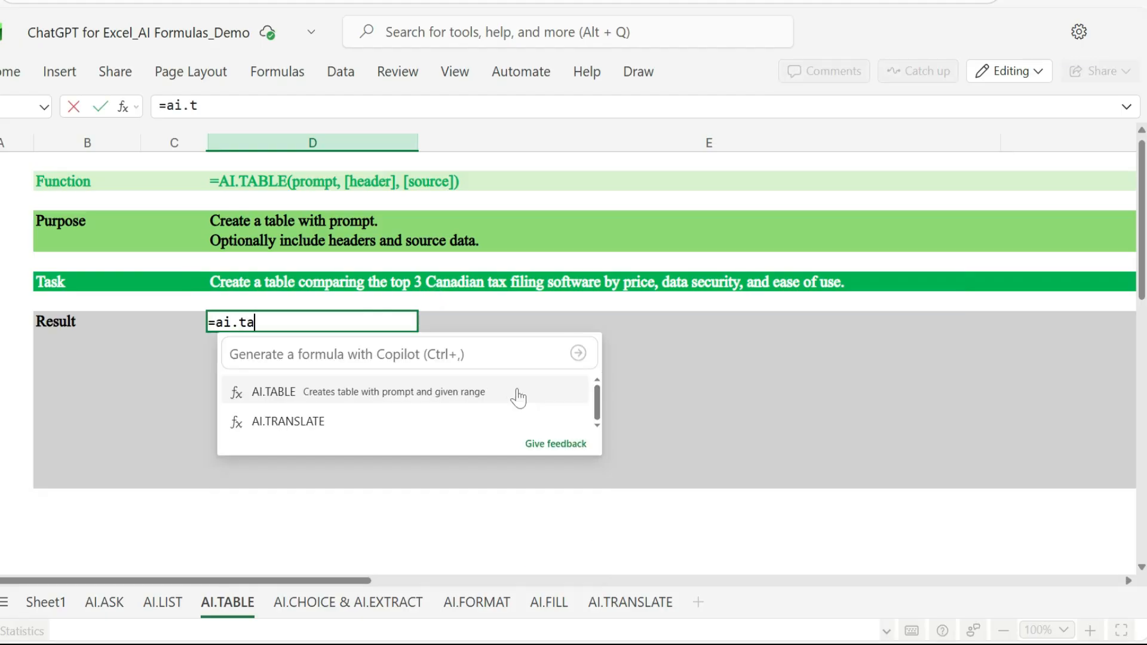
left_click(261, 283)
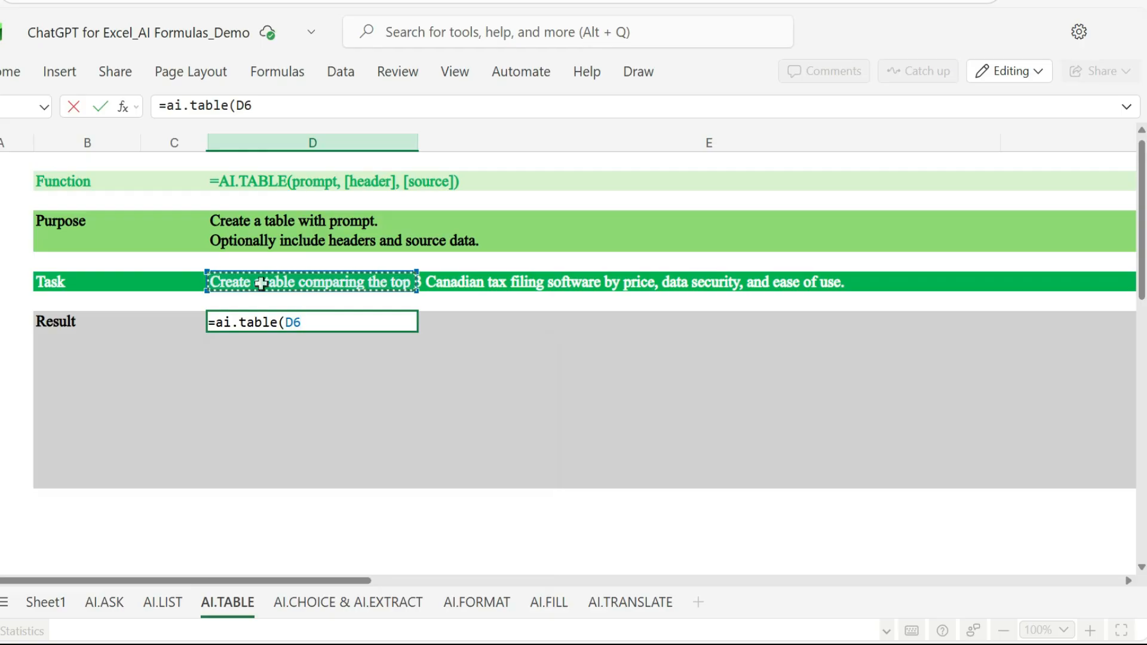
type(")")
key("Return")
left_click_drag(323, 580, 317, 552)
Step: Below the comparison table, enter an AI.ASK formula asking "which tax software offers the best value overall" with the table as its range
left_click(356, 439)
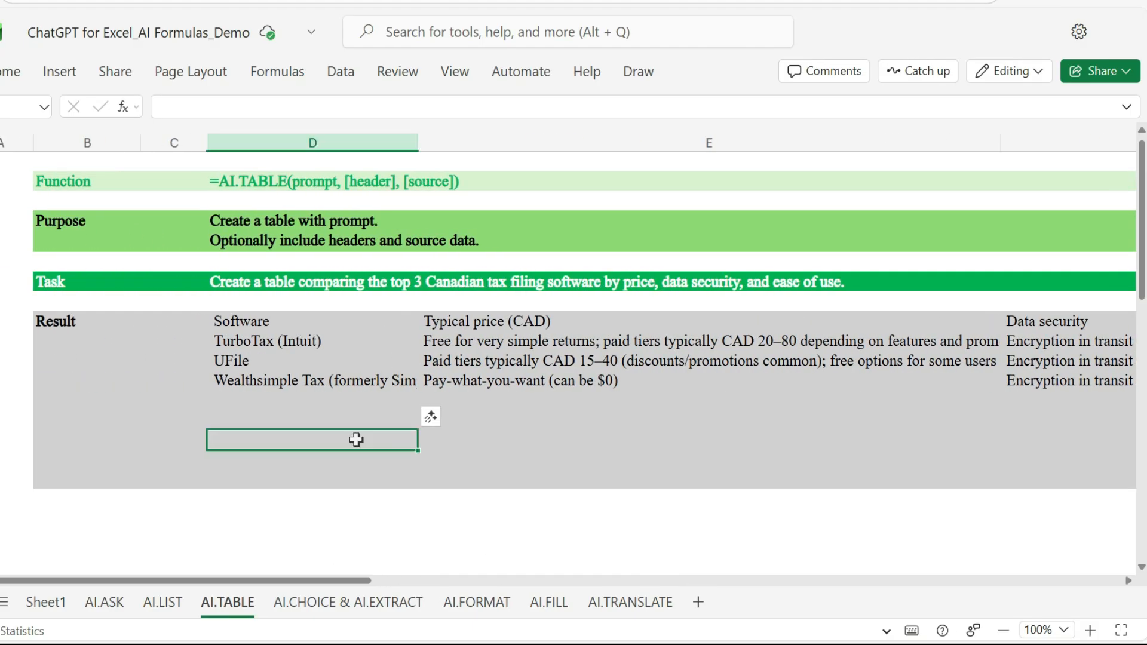
type("=ai.")
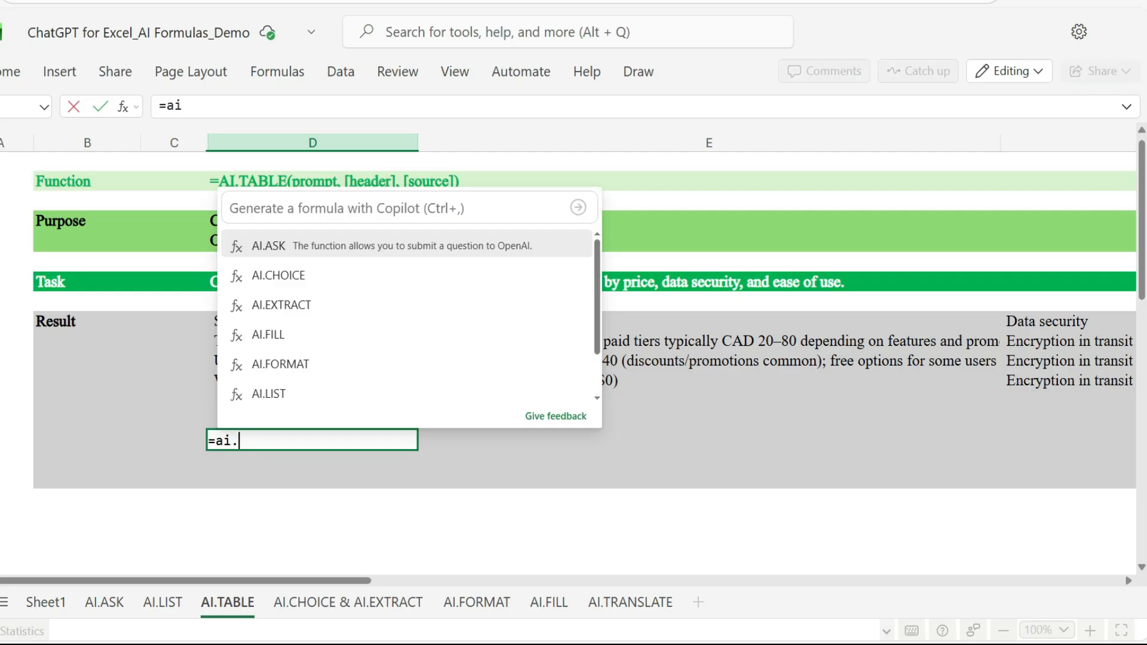
type("ask(\"which tax software ")
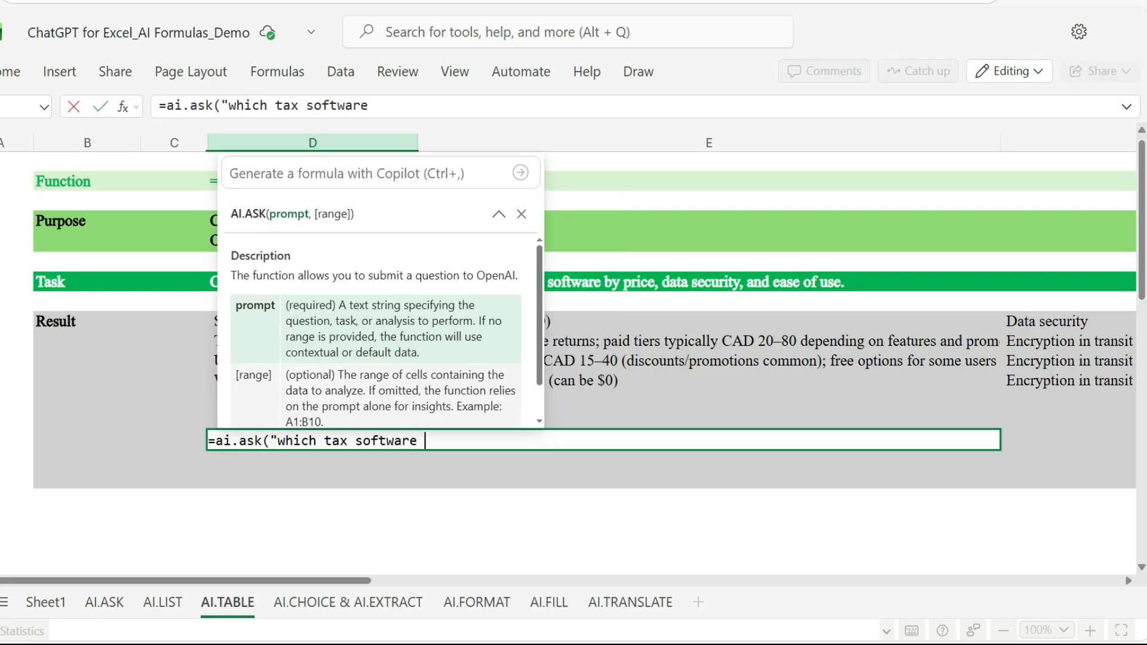
type("offers the best value overall\",")
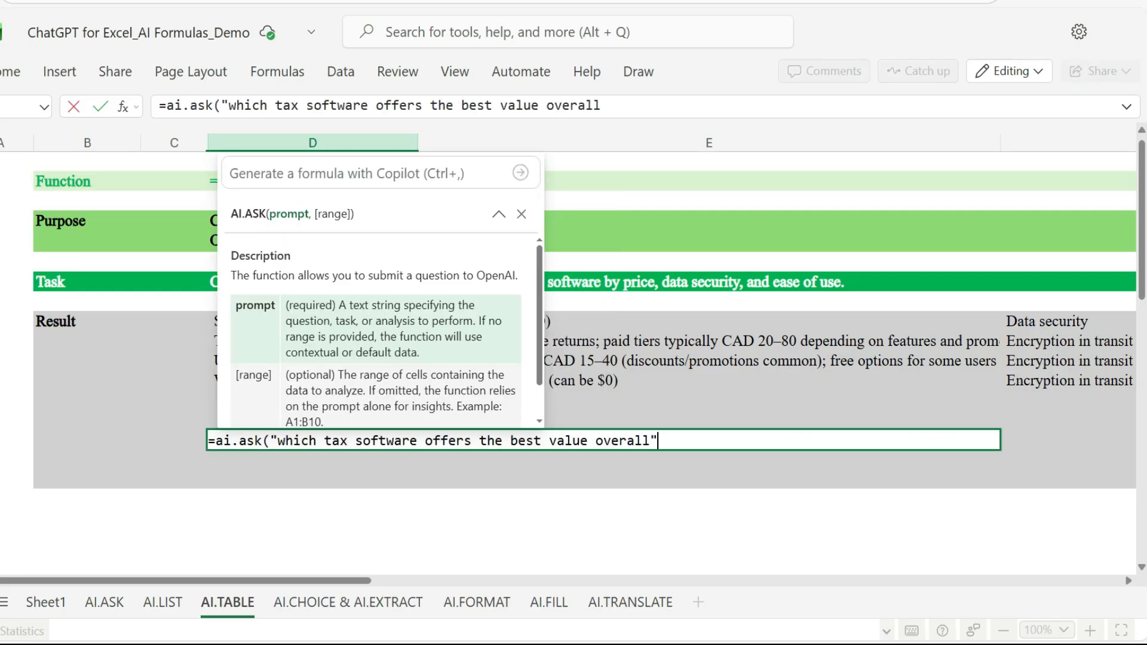
left_click_drag(239, 323, 1034, 384)
key("Return")
scroll(658, 566, "up", 1)
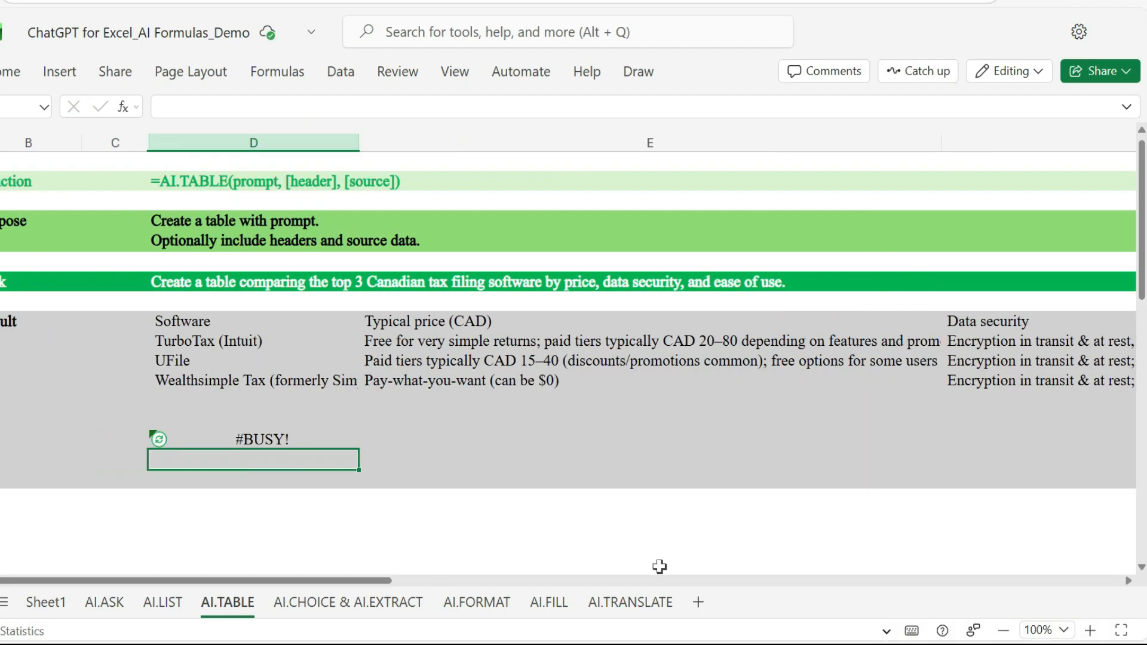
scroll(235, 441, "down", 1)
scroll(930, 416, "down", 3)
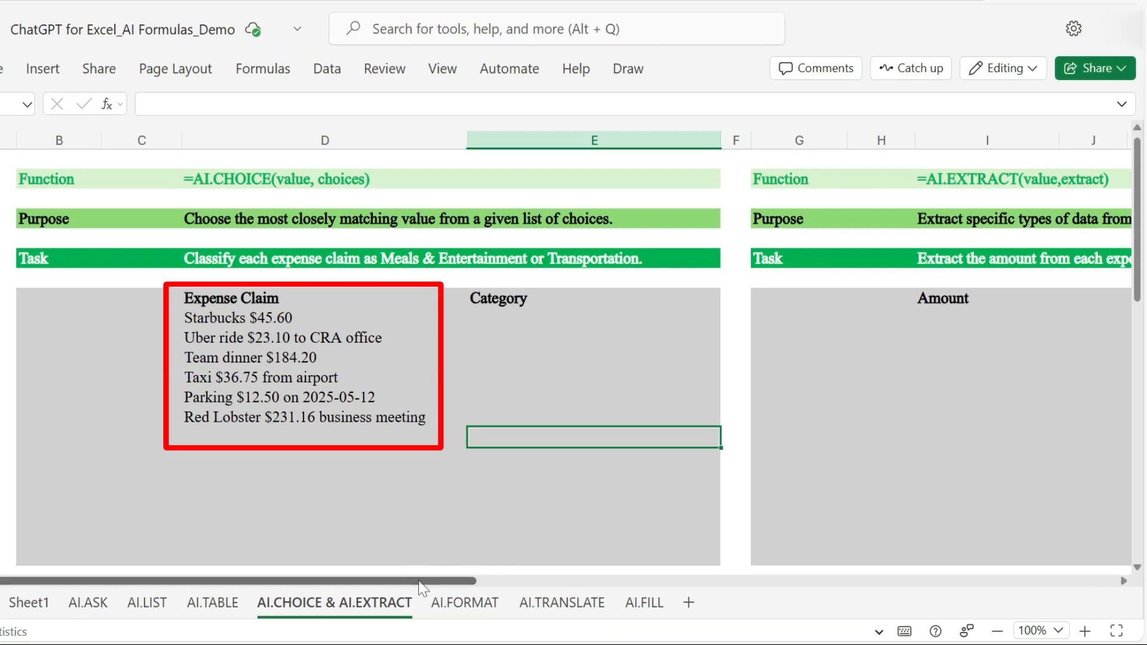
Step: In cell E9, build the formula =AI.CHOICE(D9,O9:O10) to classify the first expense claim using the listed classifications
left_click_drag(422, 587, 713, 584)
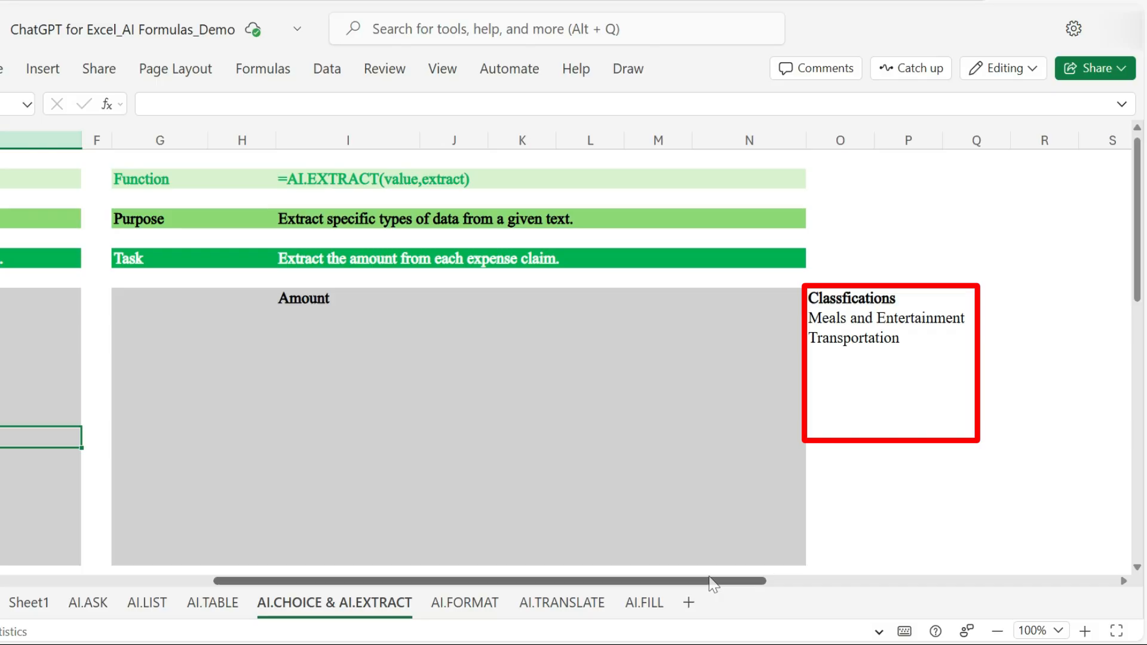
left_click_drag(713, 584, 478, 586)
left_click(499, 317)
type("=ai.c")
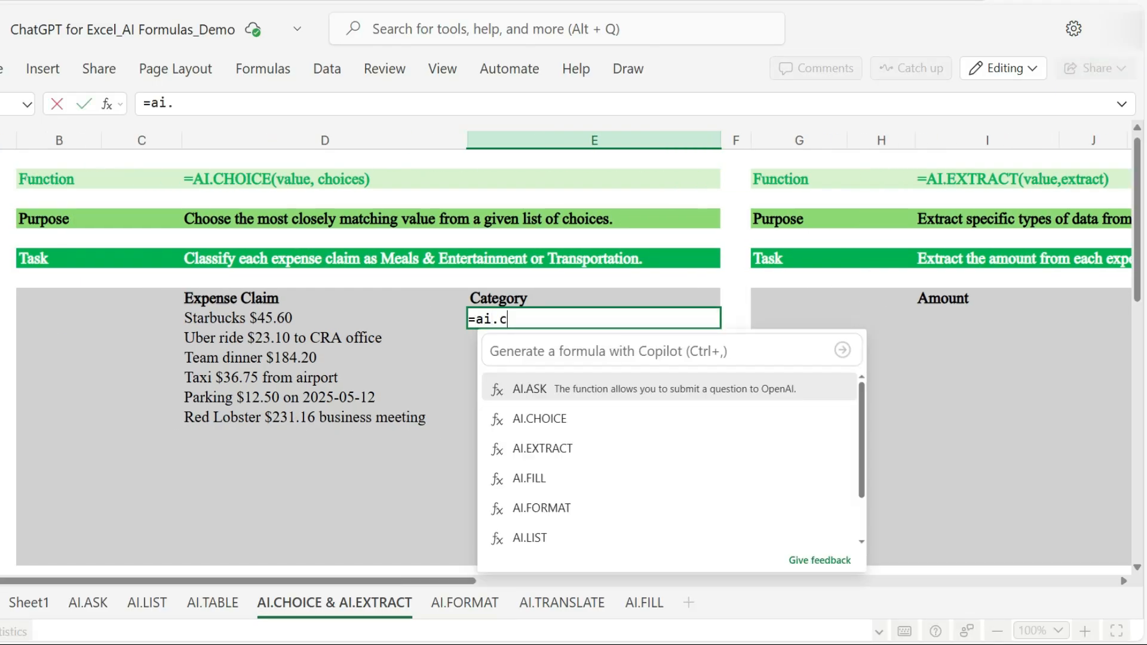
type("hoice(")
left_click(304, 316)
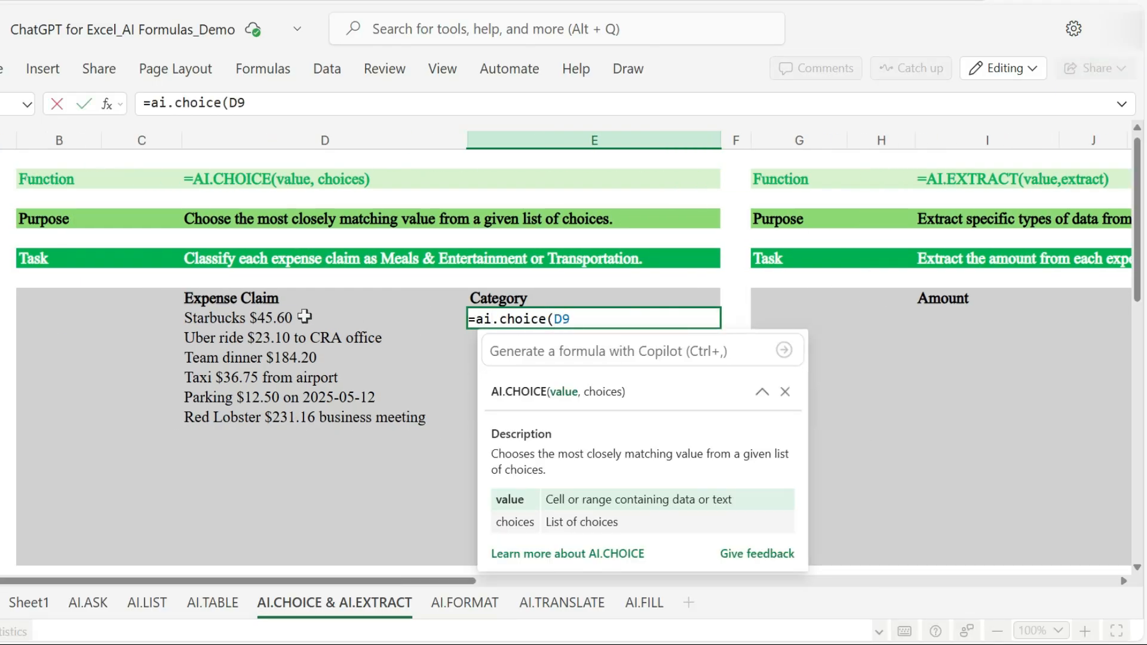
type(",")
scroll(950, 335, "right", 5)
left_click(940, 321)
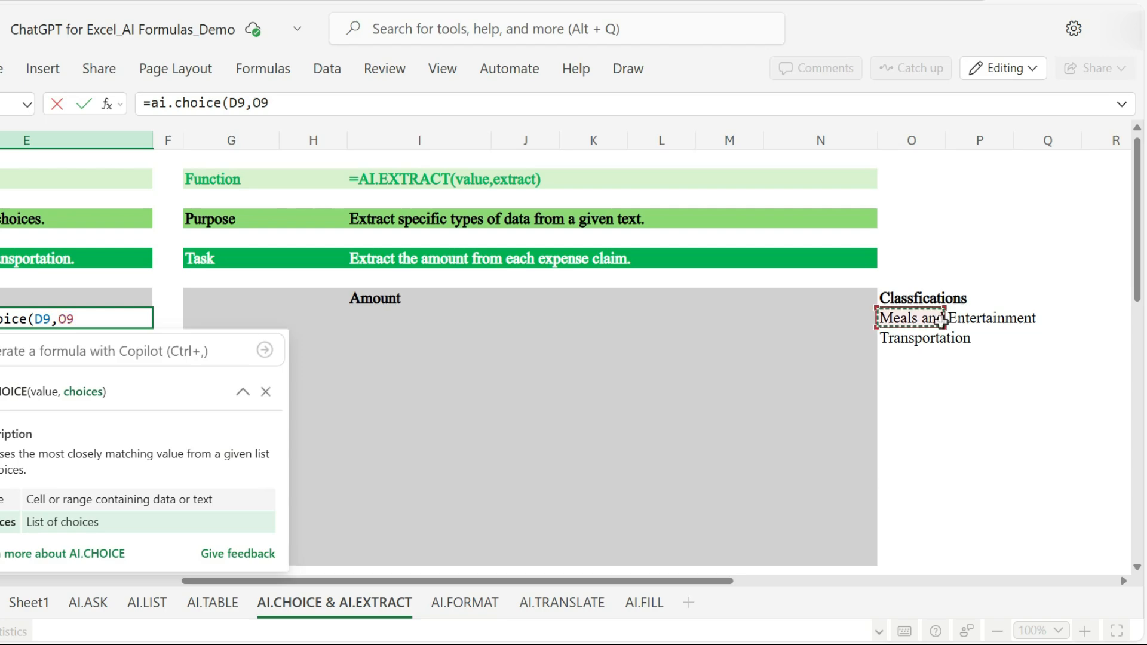
left_click_drag(941, 320, 942, 338)
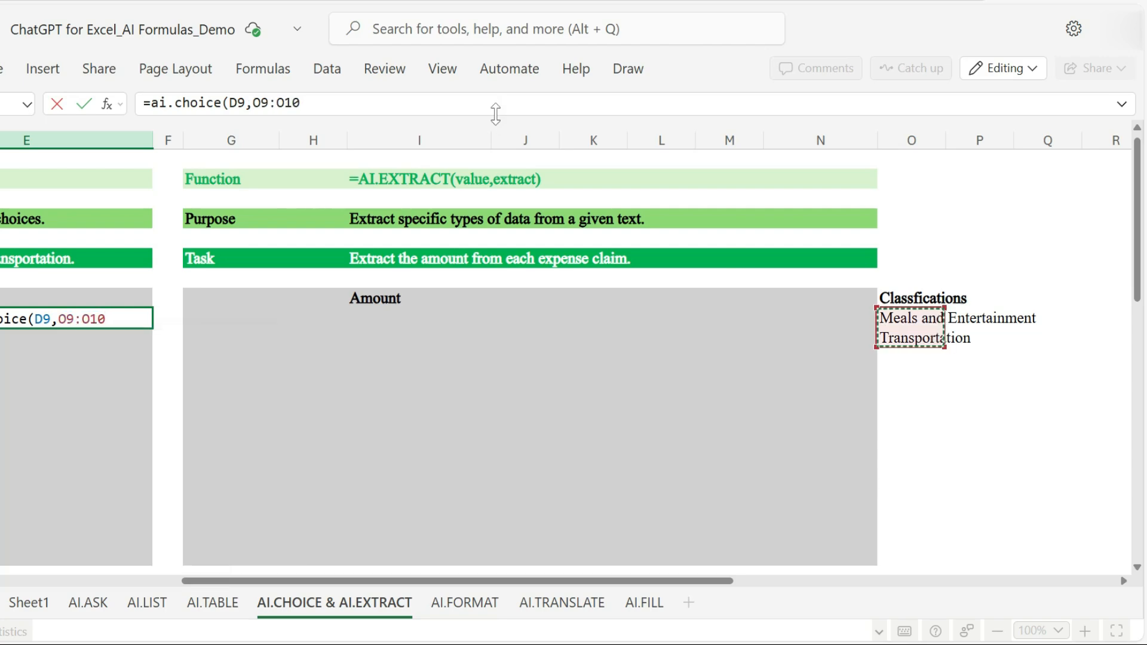
type(")")
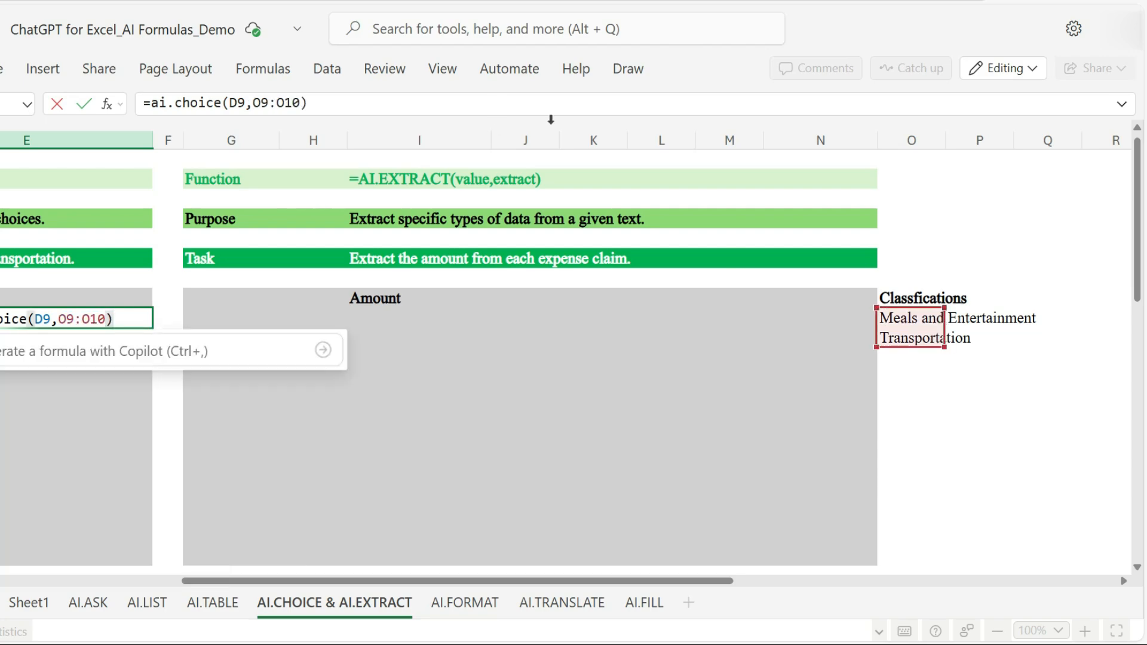
Step: Make the choices range absolute as $O$9:$O$10, enter the AI.CHOICE formula and fill it down the Category column through E14
left_click(253, 104)
type("$")
key("Right")
type("$")
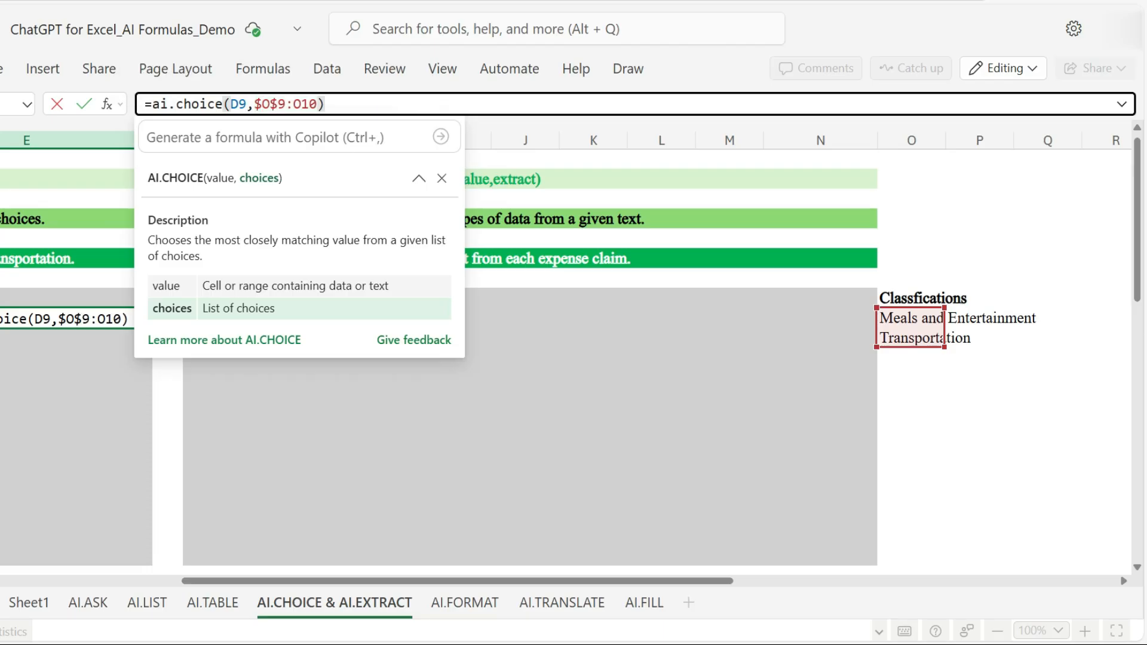
key("Right")
key("Right")
type("$")
key("Right")
type("$")
key("Return")
left_click(582, 323)
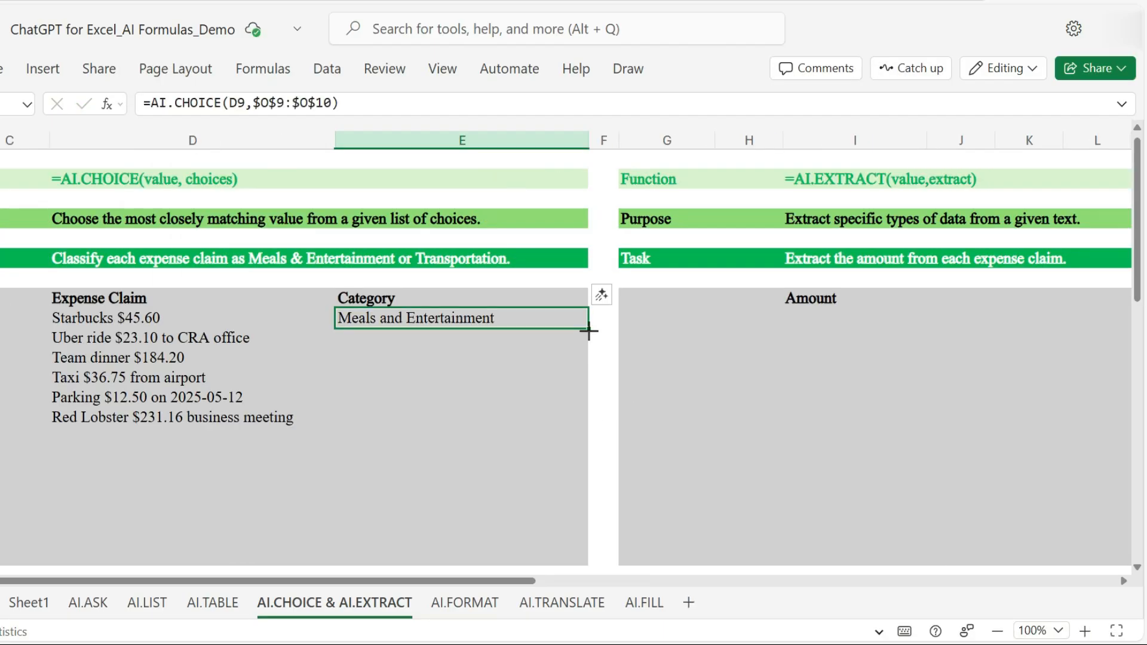
left_click_drag(588, 330, 584, 423)
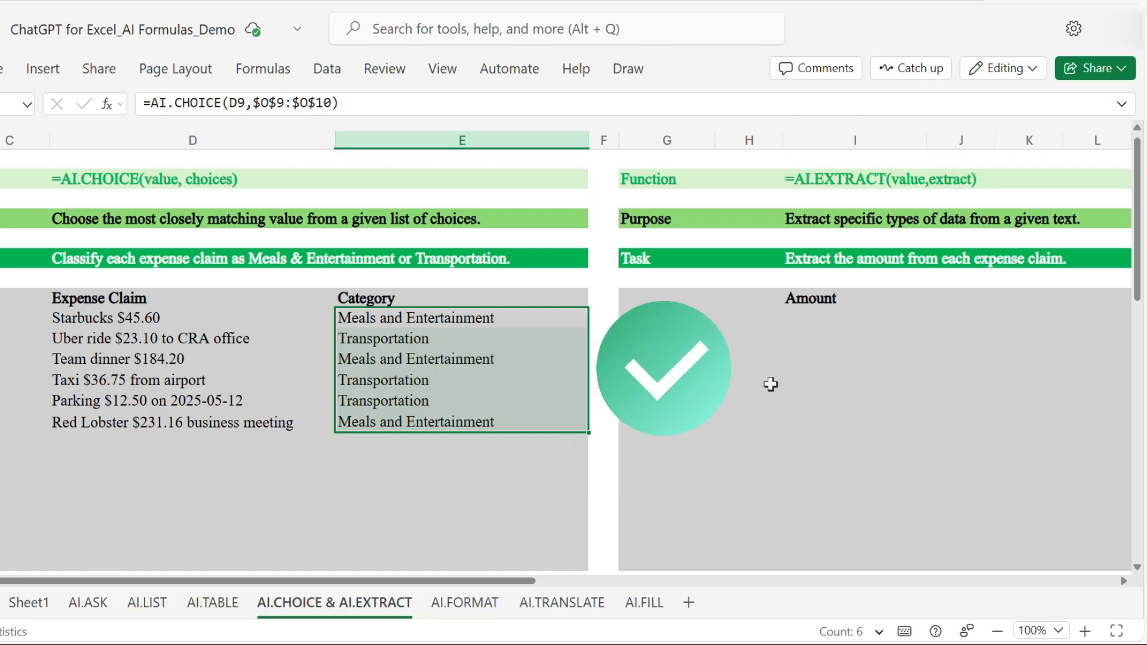
Step: Enter =AI.EXTRACT(D9:D14,"amounts") in cell I9 under Amount to extract the amount from each expense claim
left_click_drag(505, 579, 550, 582)
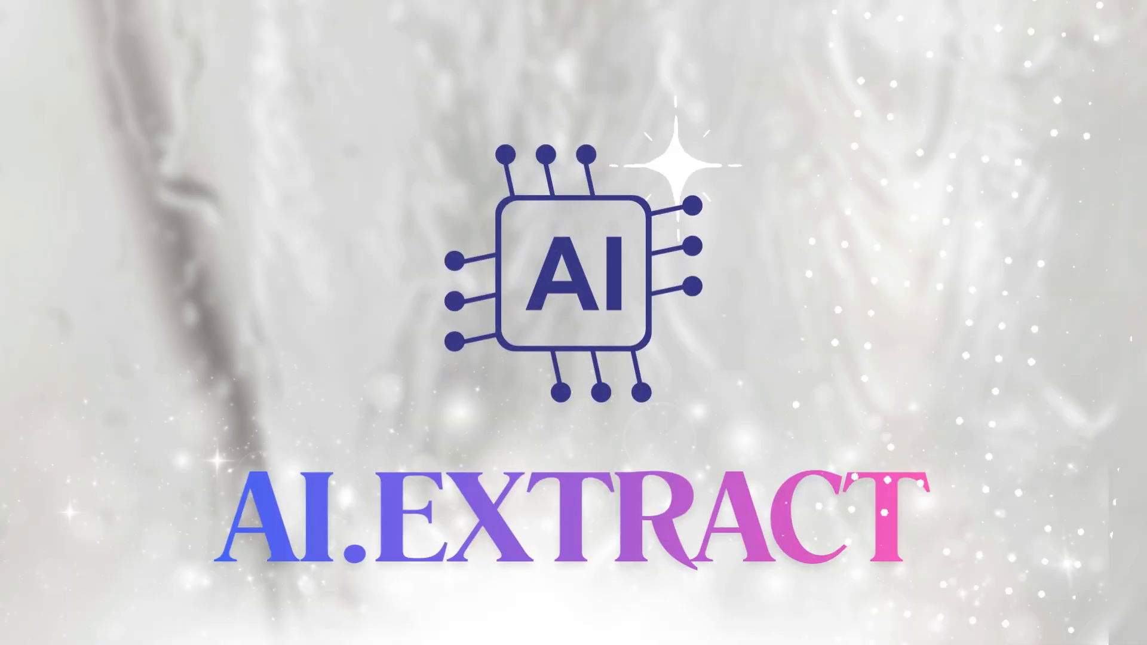
type("=")
type("ai.ext")
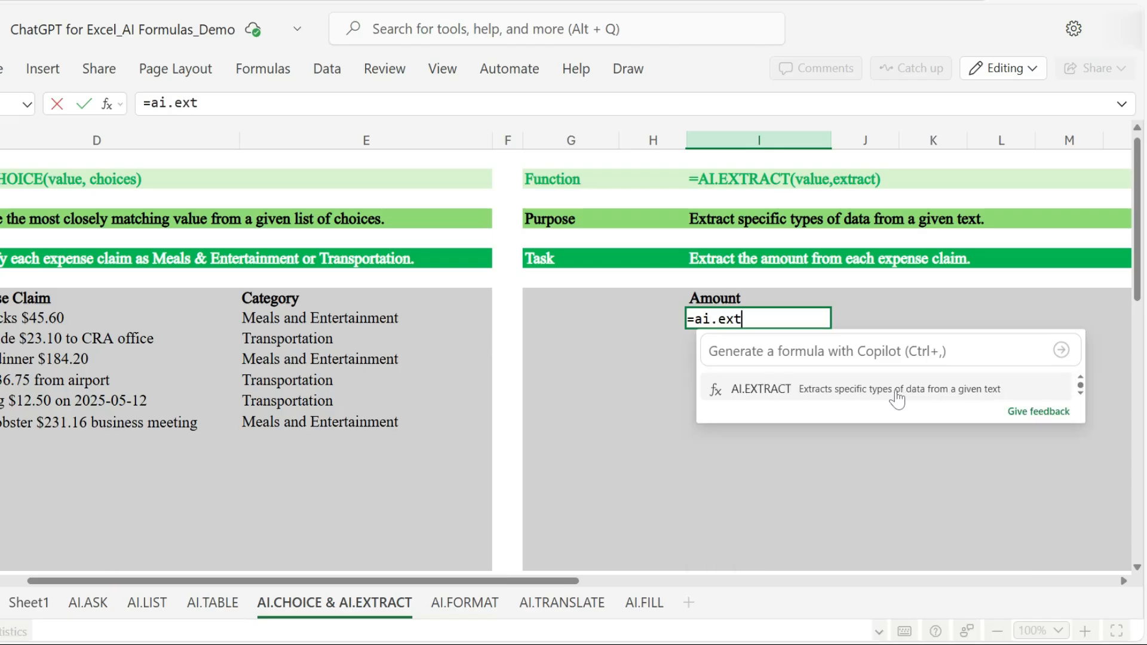
type("ract(")
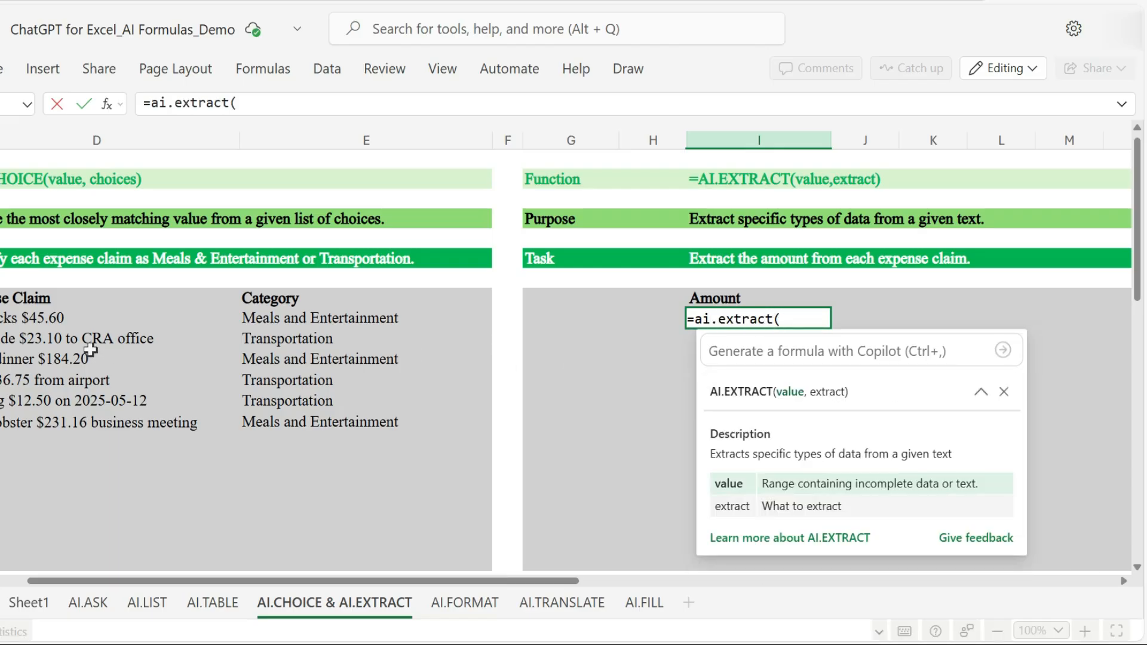
left_click_drag(55, 317, 50, 434)
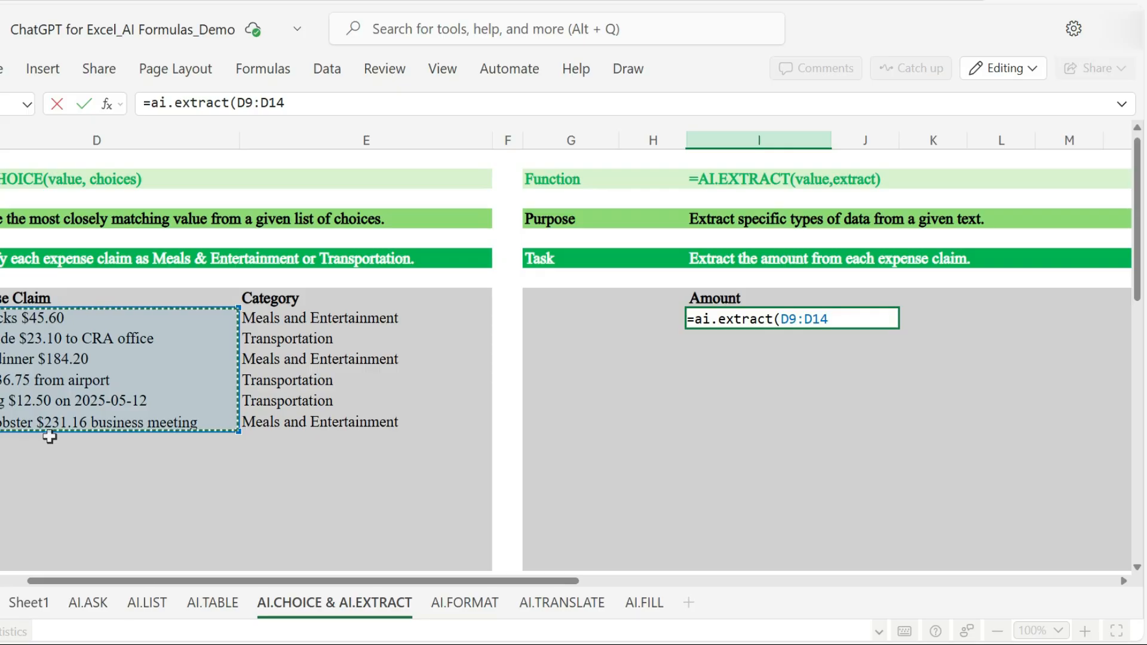
type(",\"amou")
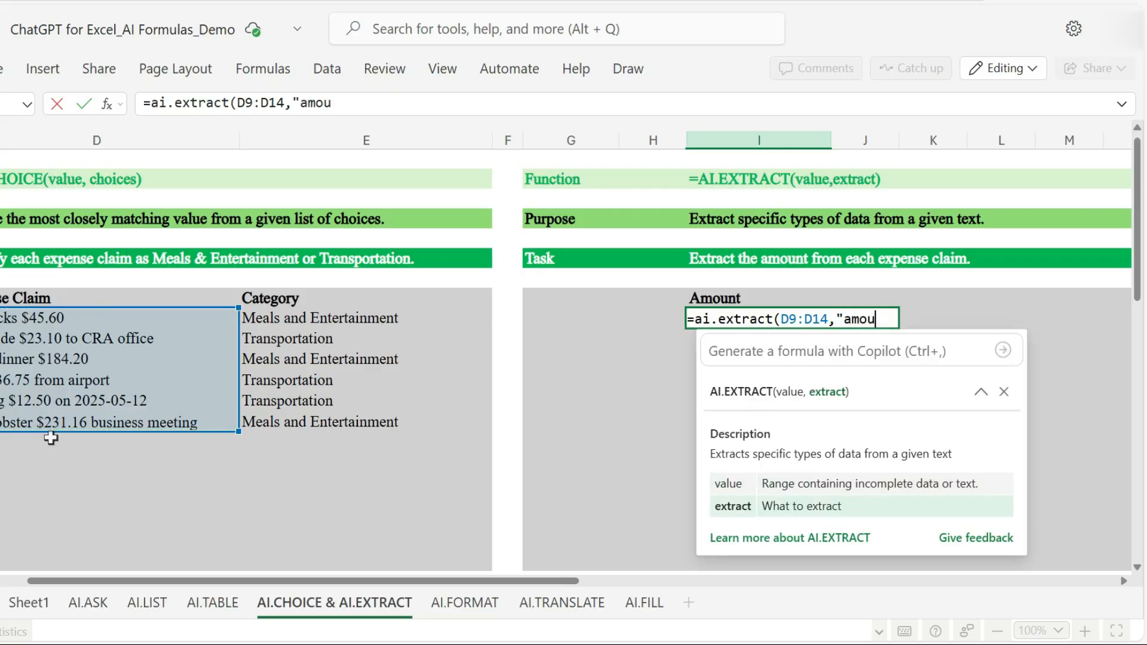
type("nts\"")
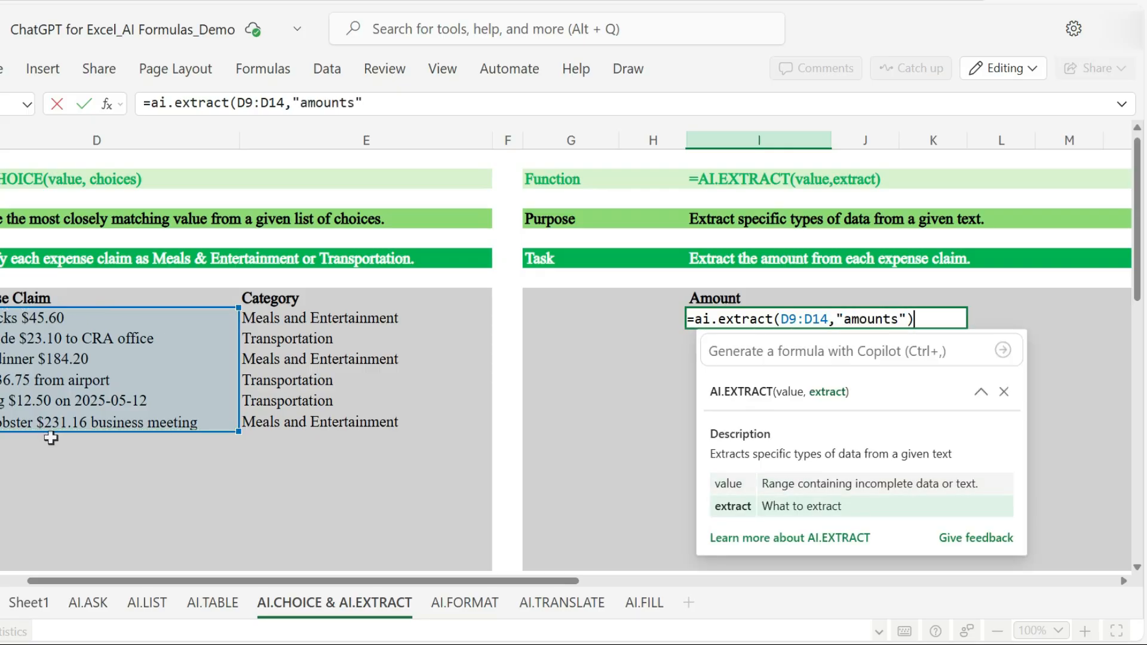
key("Return")
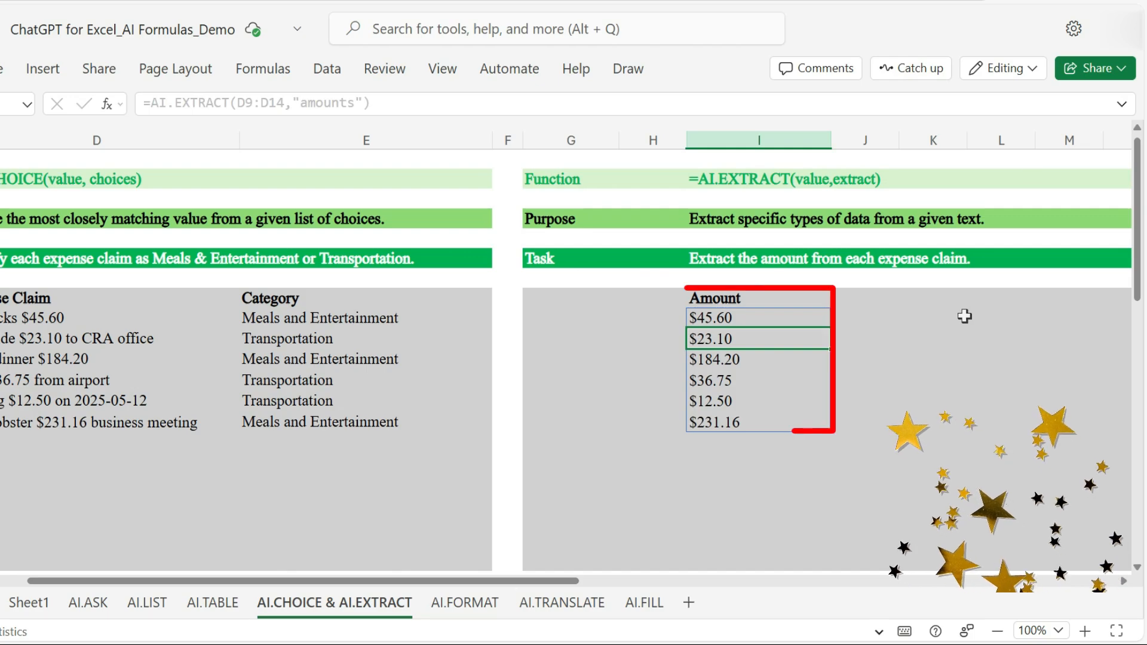